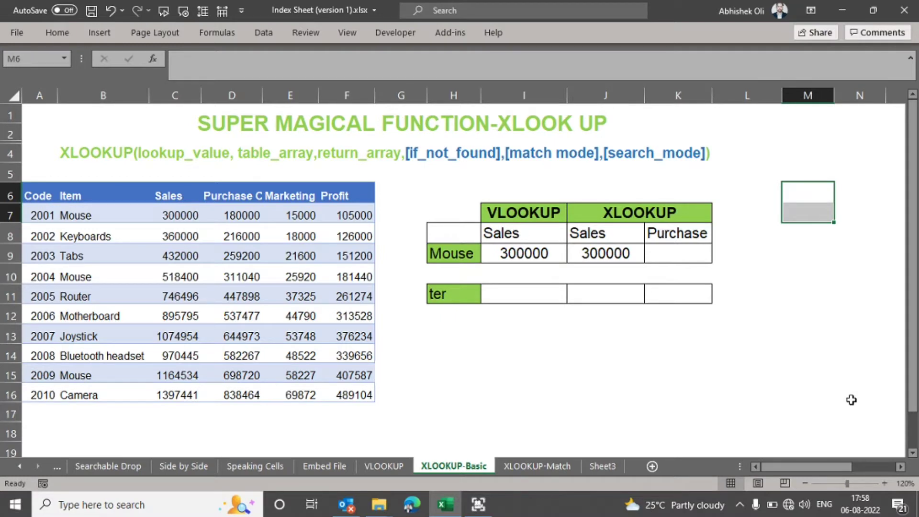
Step: Clear the existing VLOOKUP and XLOOKUP Sales results for Mouse in cells I9:J9
click(551, 256)
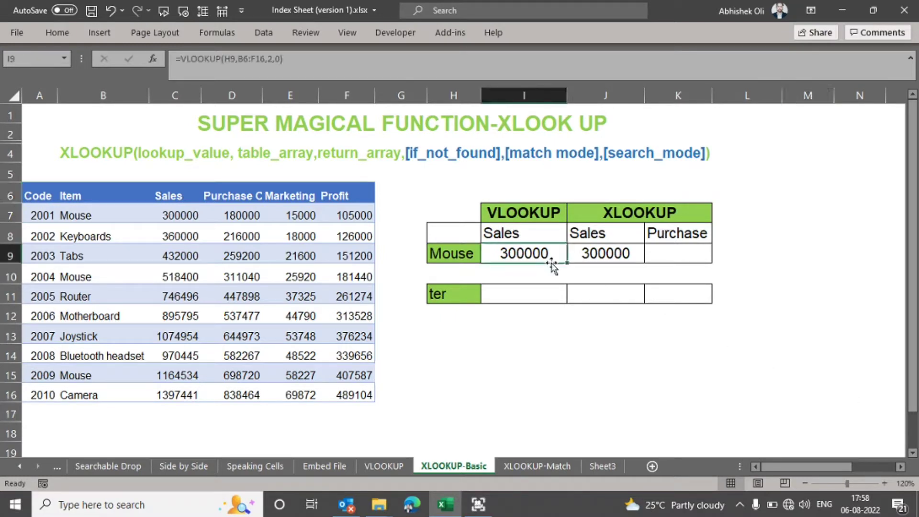
key(shift+Right)
key(Delete)
key(shift+Left)
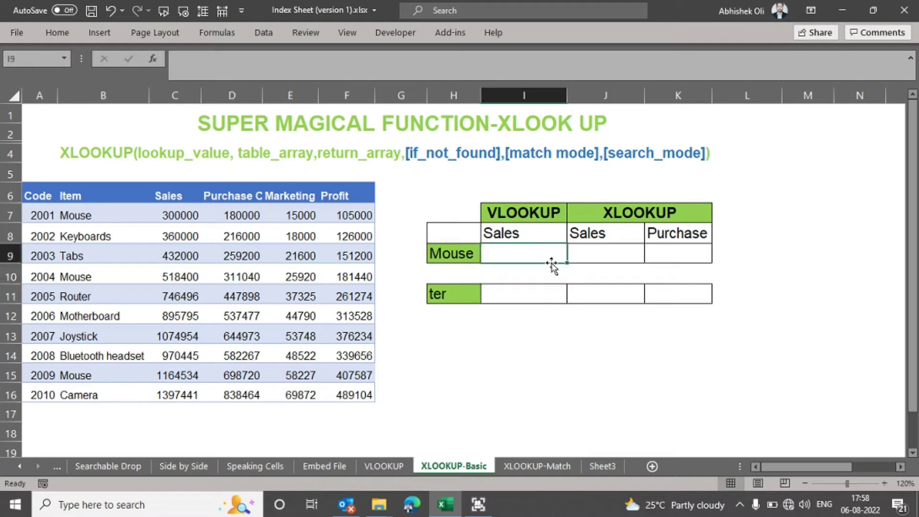
Step: Enter =VLOOKUP(H9,B6:F16,2,0) in cell I9 to look up the Sales value for Mouse
text(=vl)
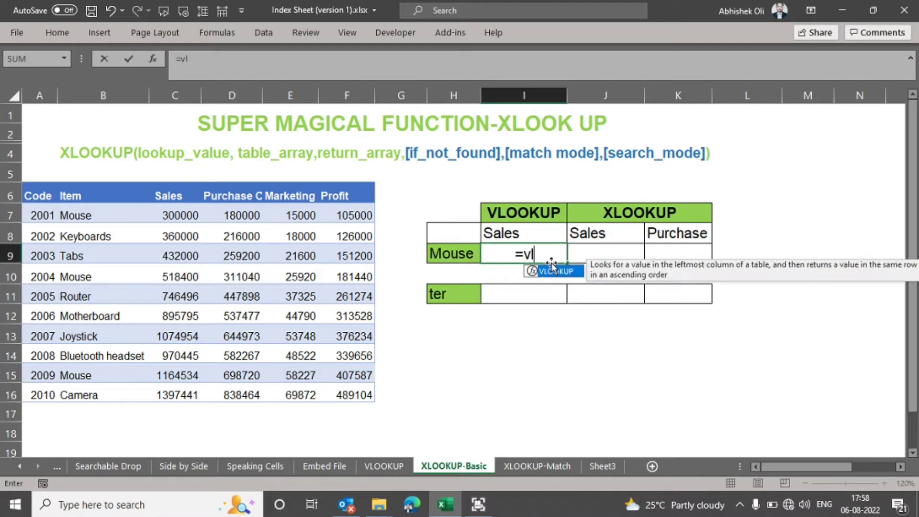
key(Tab)
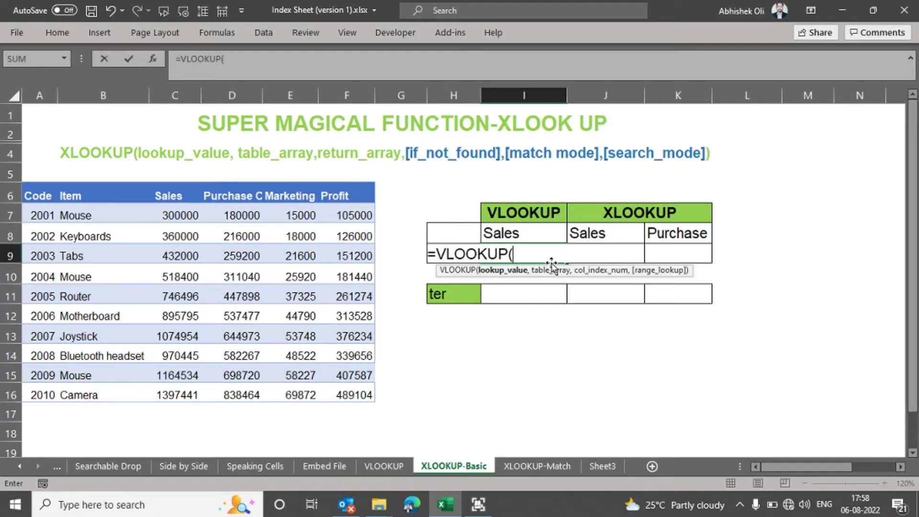
click(412, 255)
key(Right)
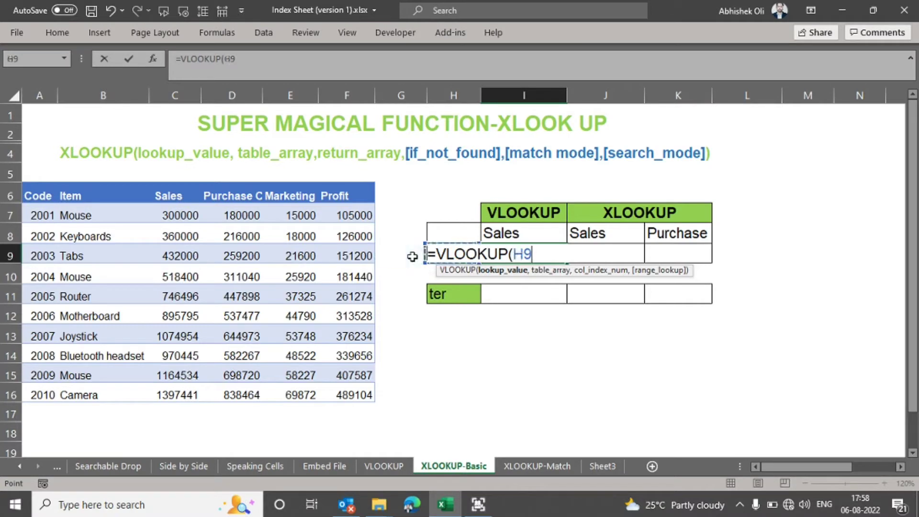
text(,)
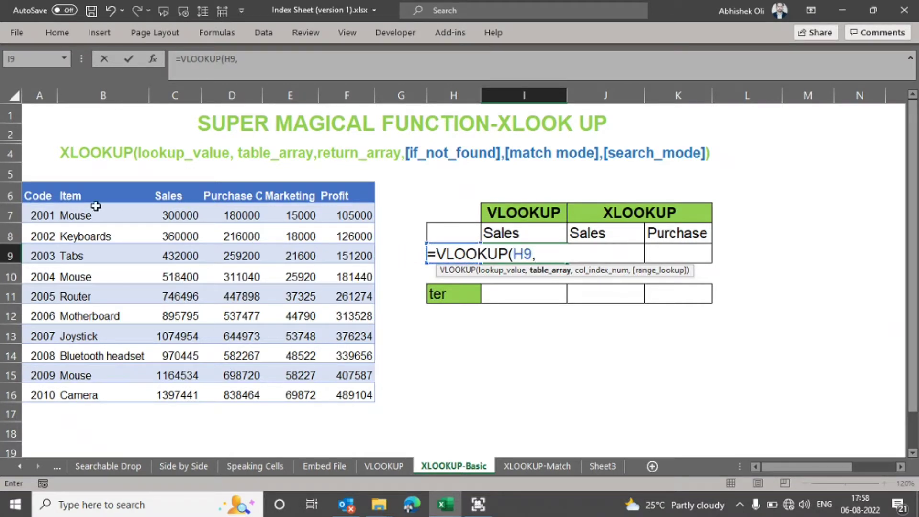
drag(62, 191, 352, 396)
text(,)
text(2)
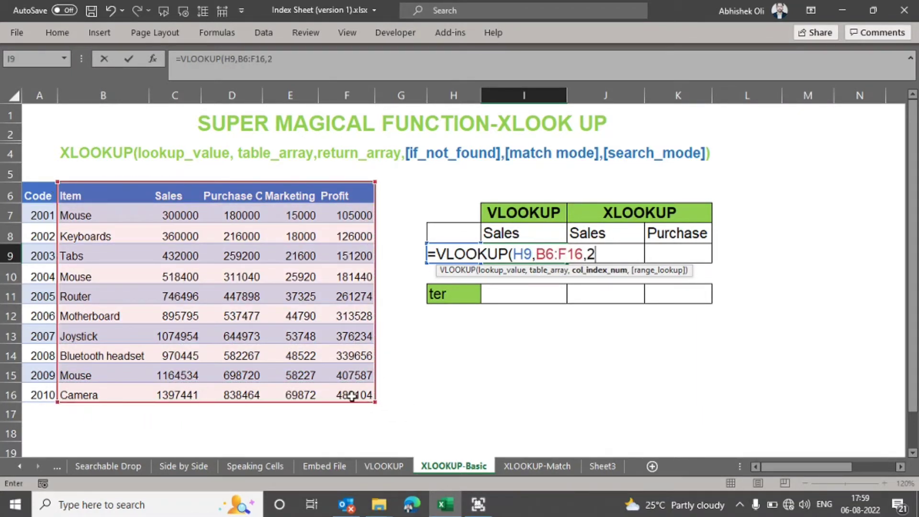
text(,0)
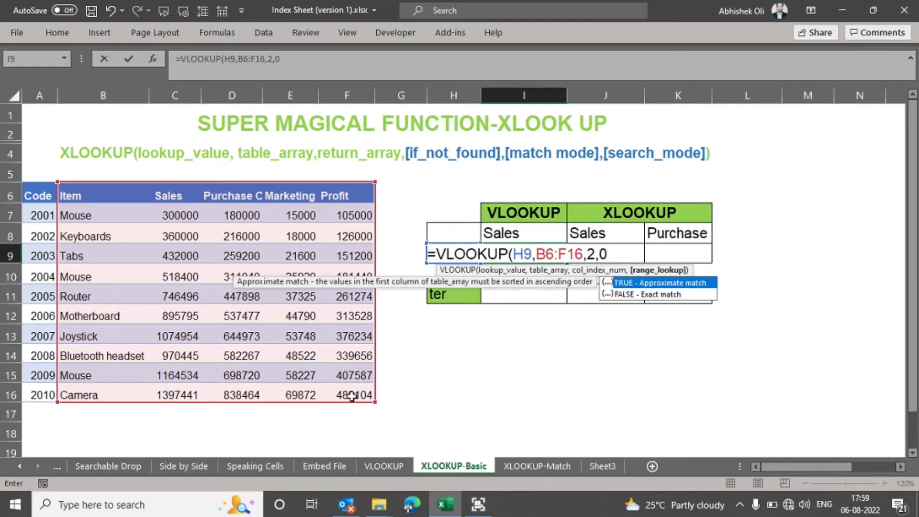
text())
key(Return)
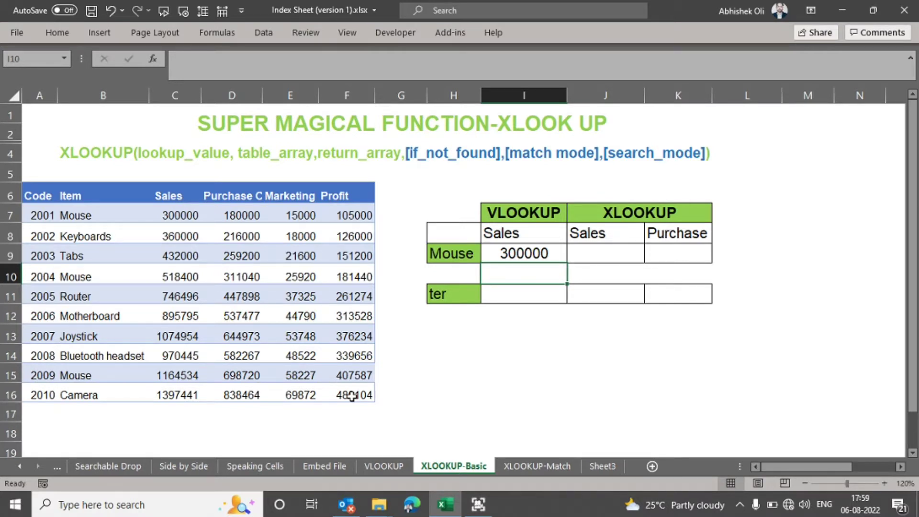
key(Up)
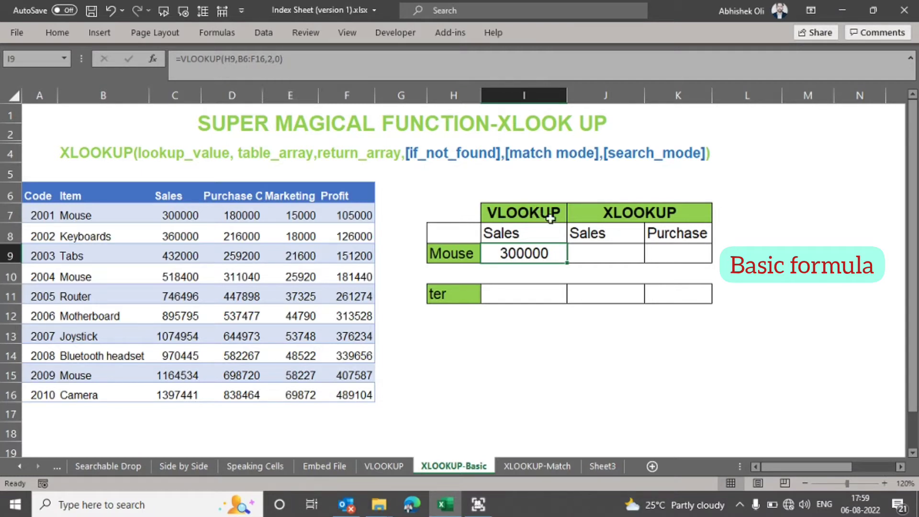
Step: Enter =XLOOKUP(H9,B6:B16,C6:C16) in cell J9 to look up the Sales value for Mouse
click(596, 249)
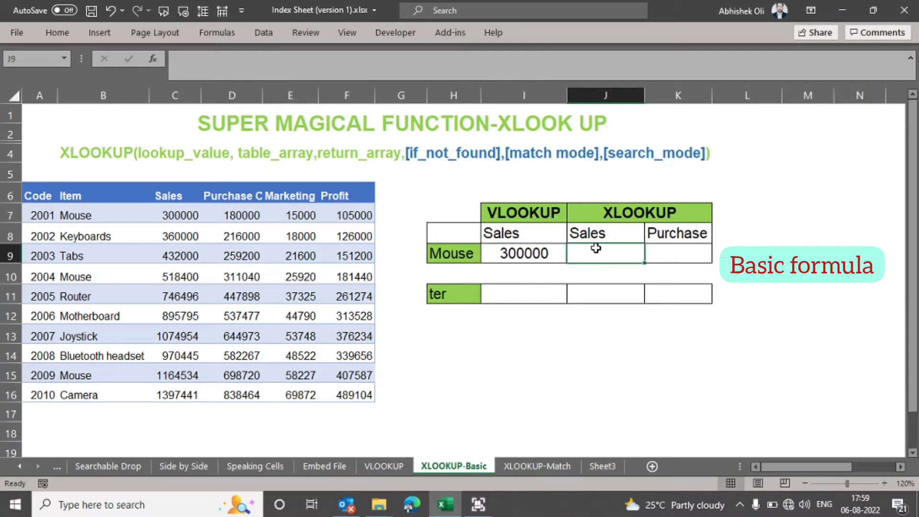
text(=xloo)
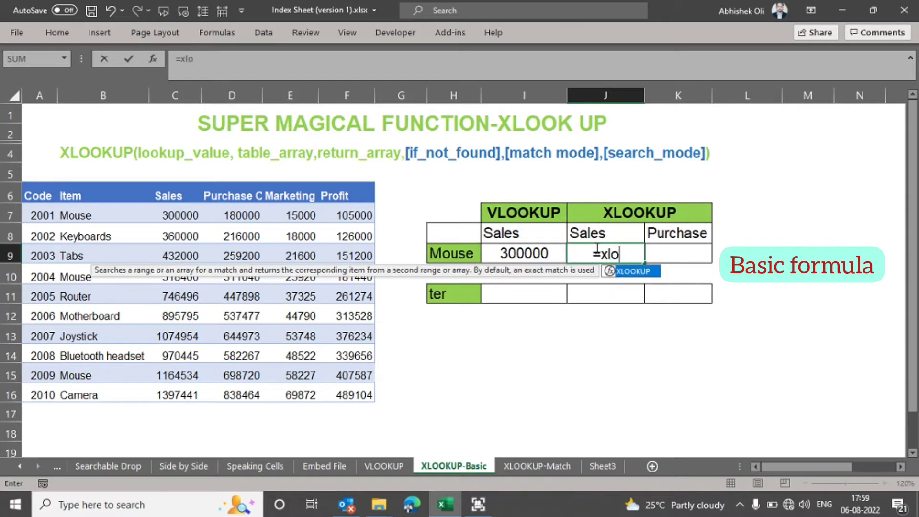
key(Tab)
key(Left)
key(Left)
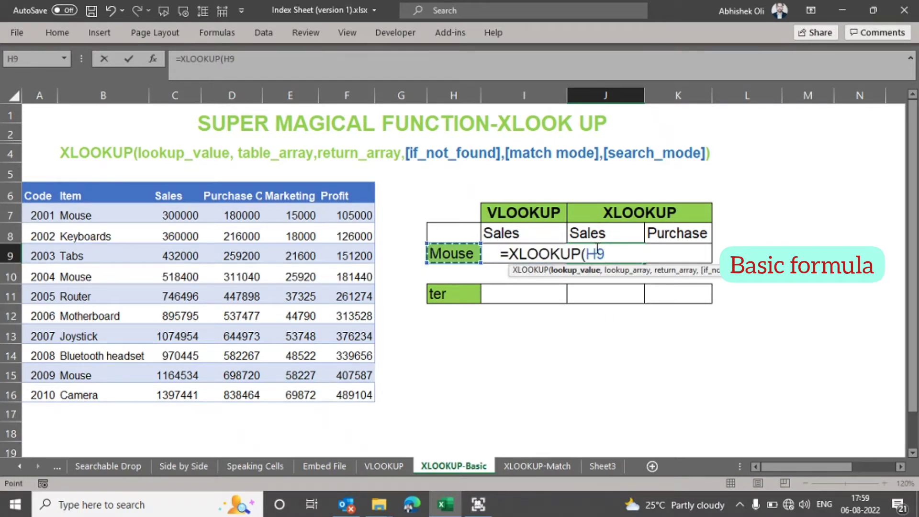
text(,)
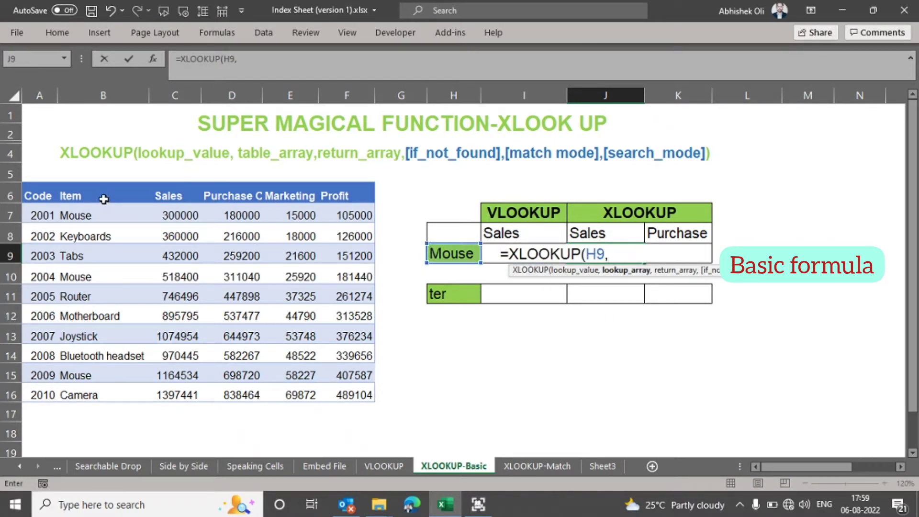
drag(103, 194, 84, 393)
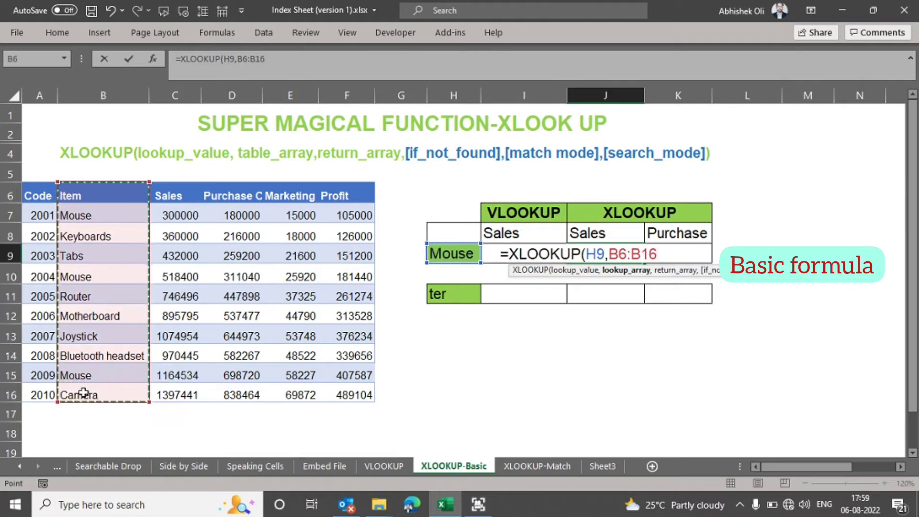
text(,)
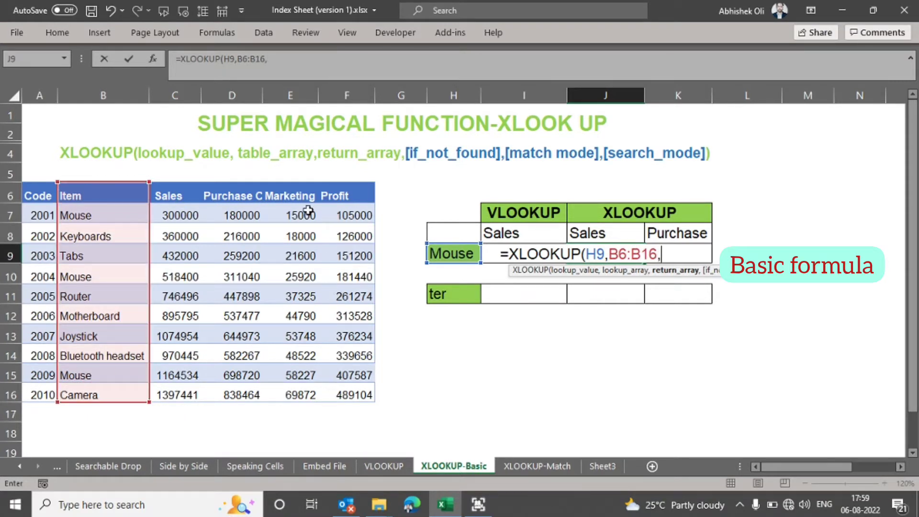
click(188, 198)
key(ctrl+shift+Down)
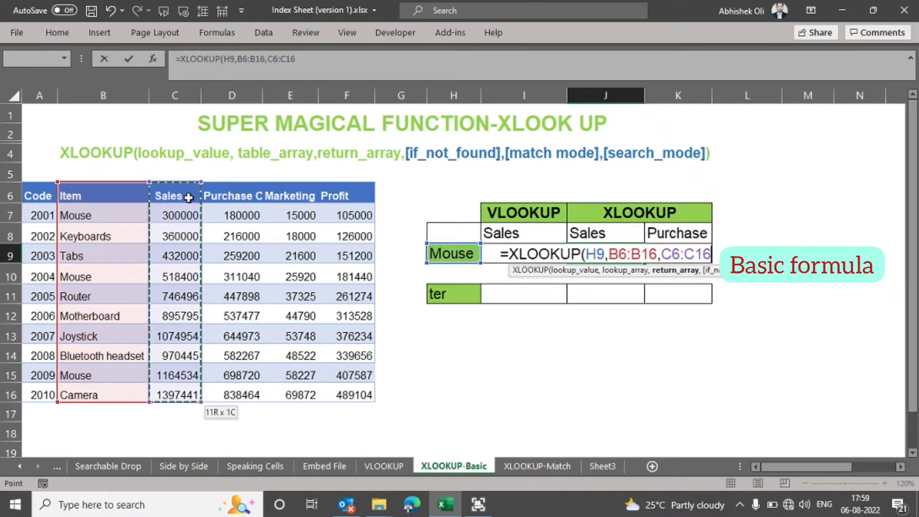
text())
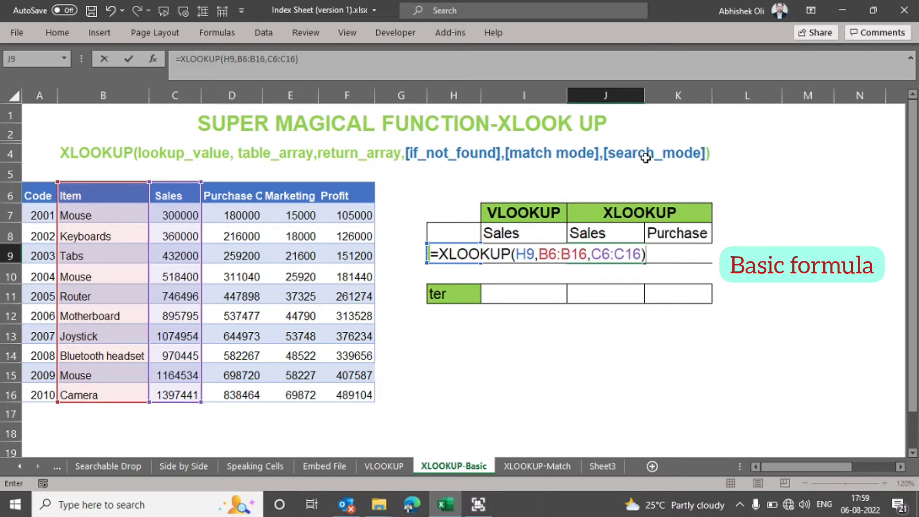
key(Return)
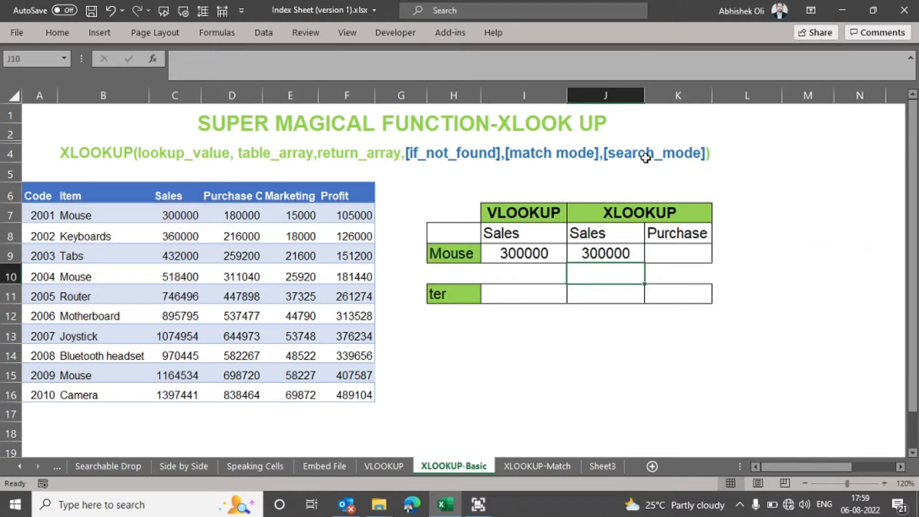
Step: Delete both lookup formulas from cells I9:J9
key(Up)
key(Left)
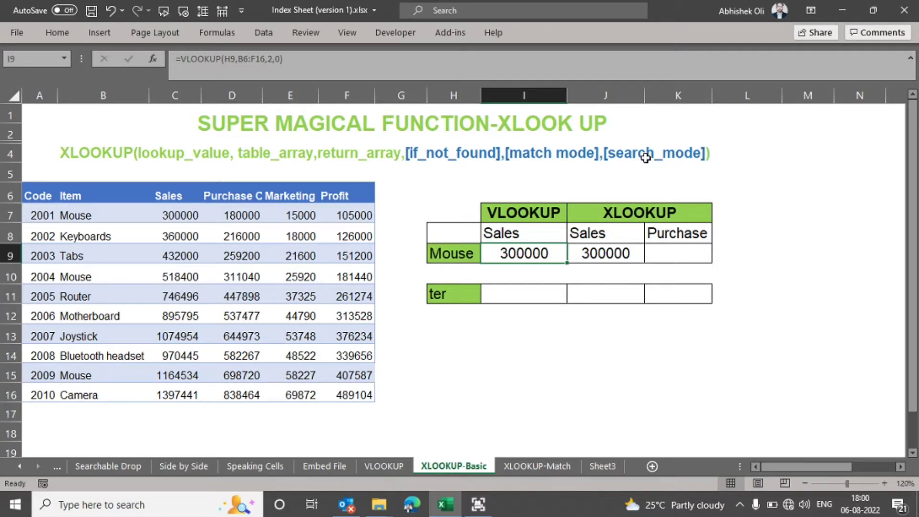
key(shift+Right)
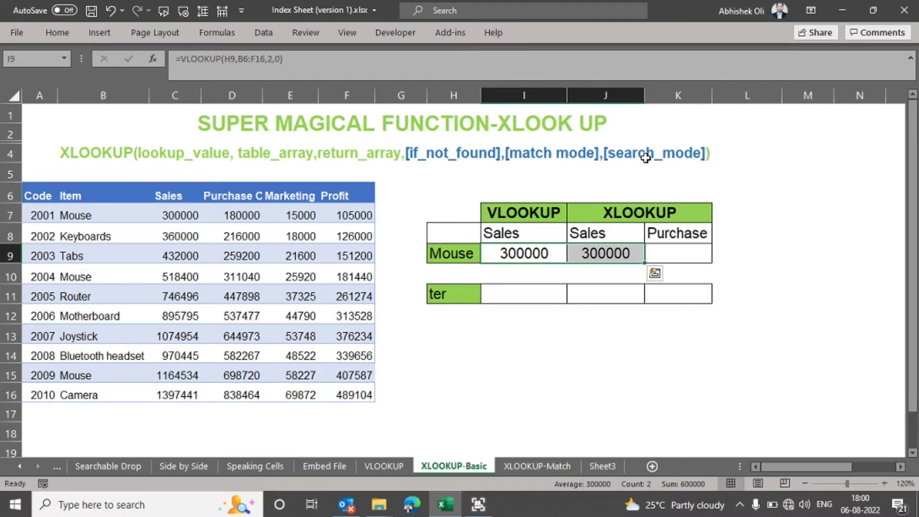
key(Delete)
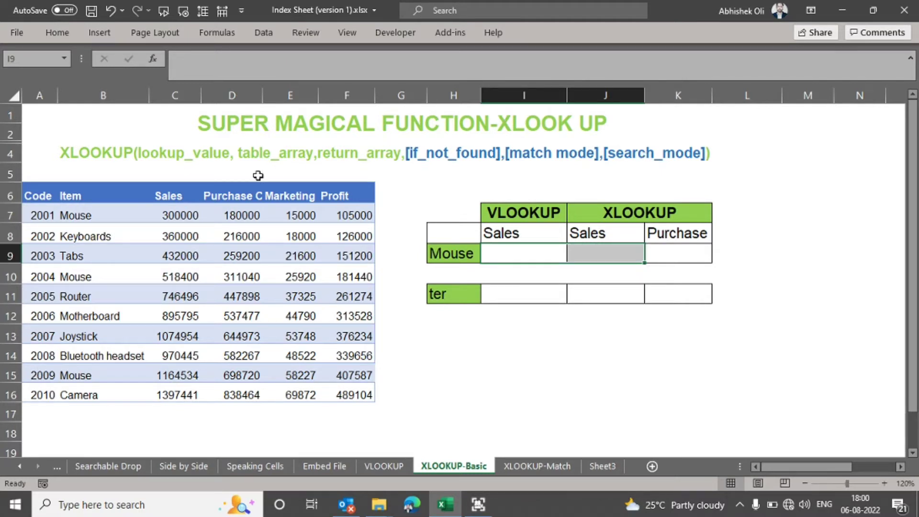
Step: Move the Item column B6:B16 to column G, directly after the Profit column
click(130, 199)
key(ctrl+shift+Down)
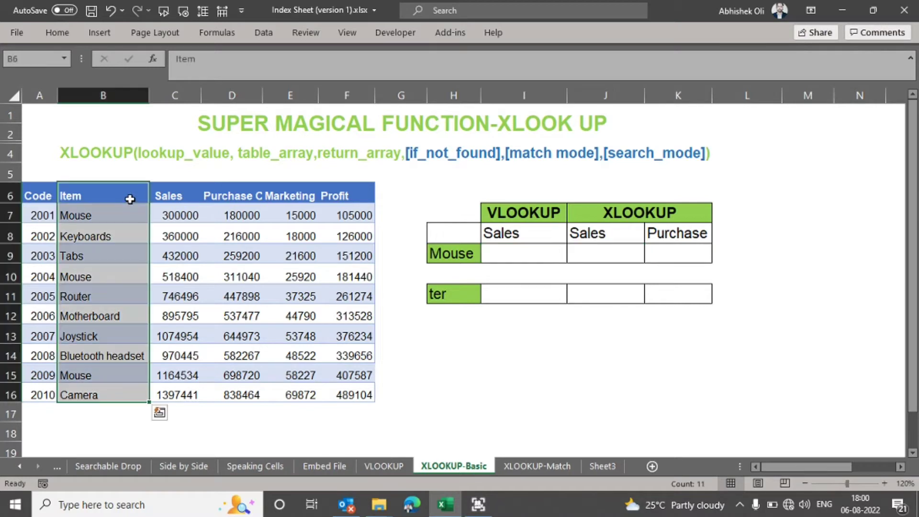
key(ctrl+c)
key(Right)
key(Right)
key(Right)
key(Right)
key(Right)
key(ctrl+v)
key(Left)
key(Left)
key(Left)
key(Left)
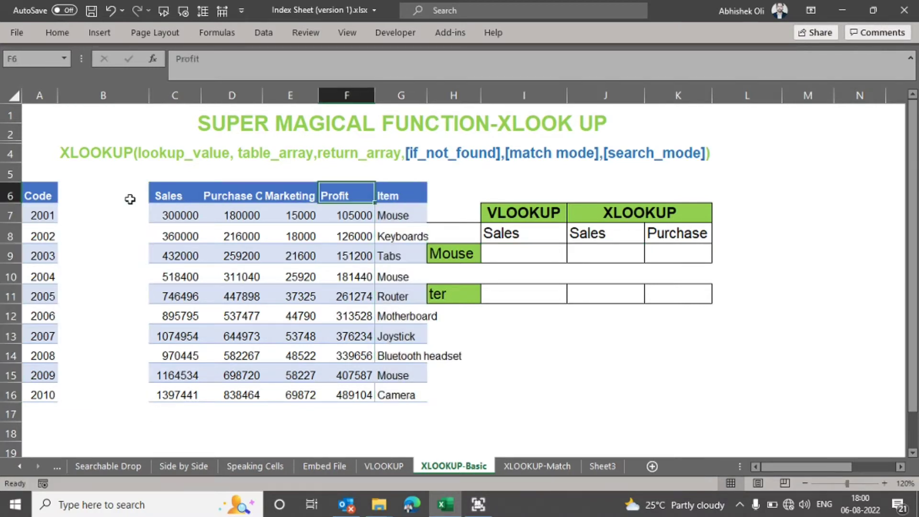
Step: Move the Sales to Item block C6:G16 one column over to start at B6, closing the empty column
key(ctrl+shift+Right)
key(ctrl+shift+Down)
key(ctrl+x)
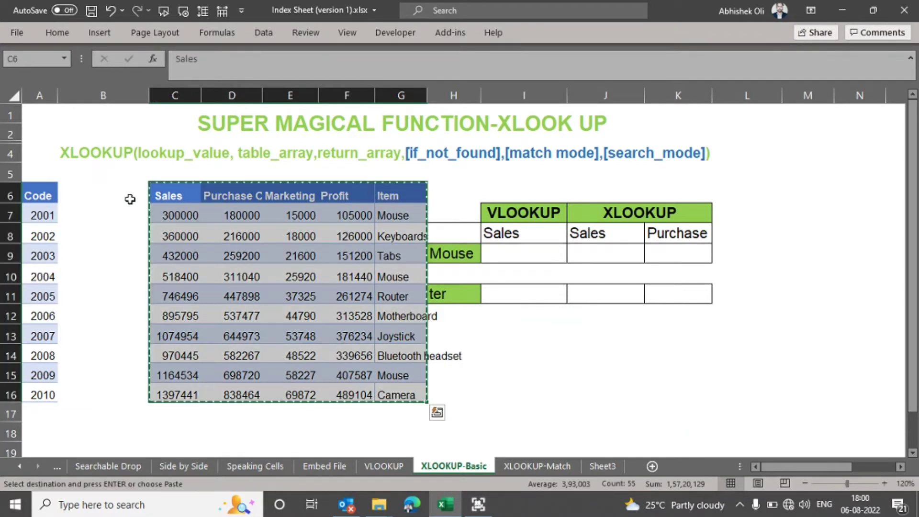
click(129, 199)
key(ctrl+v)
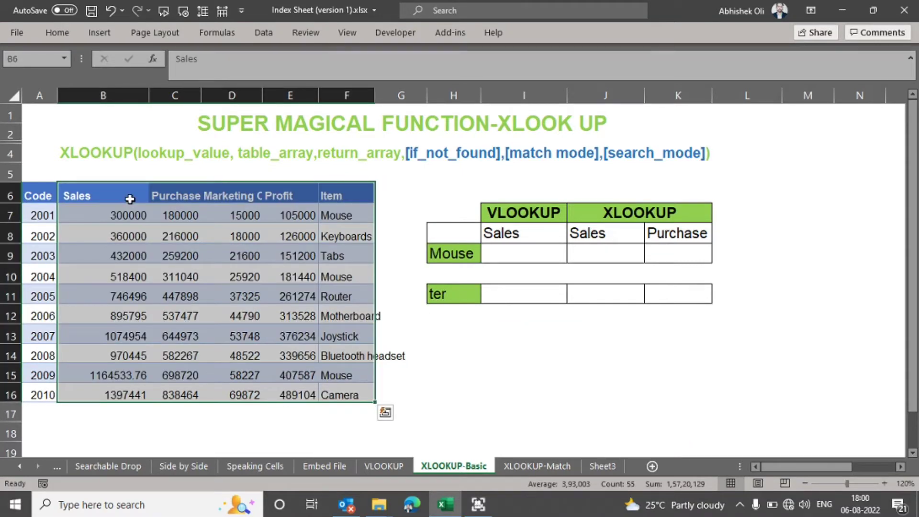
click(145, 215)
click(392, 288)
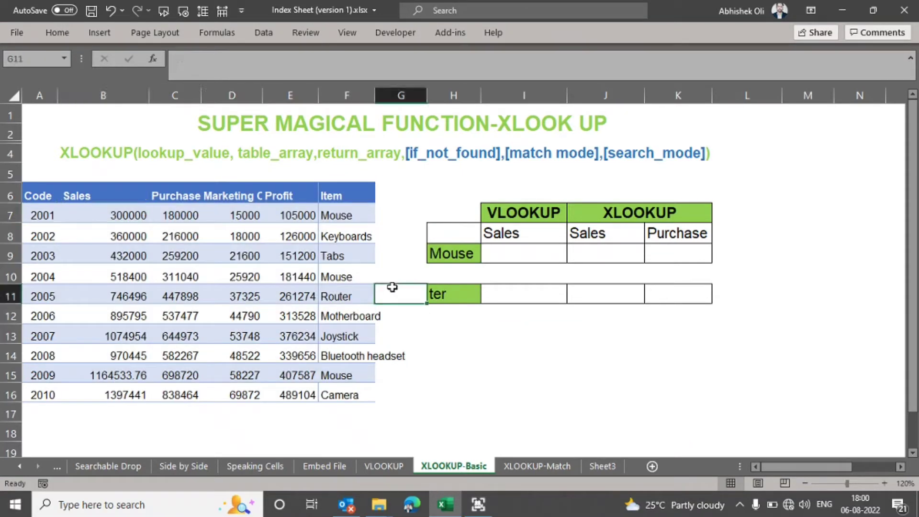
Step: Enter =VLOOKUP(H9,B6:F16,1,0) in cell I9 to try the Sales lookup on the rearranged table
click(511, 256)
text(=vlo)
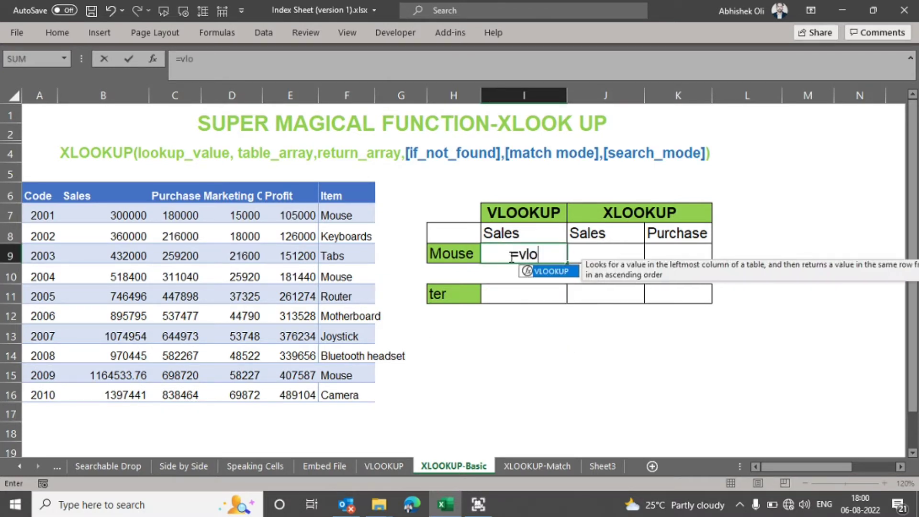
key(Tab)
key(Left)
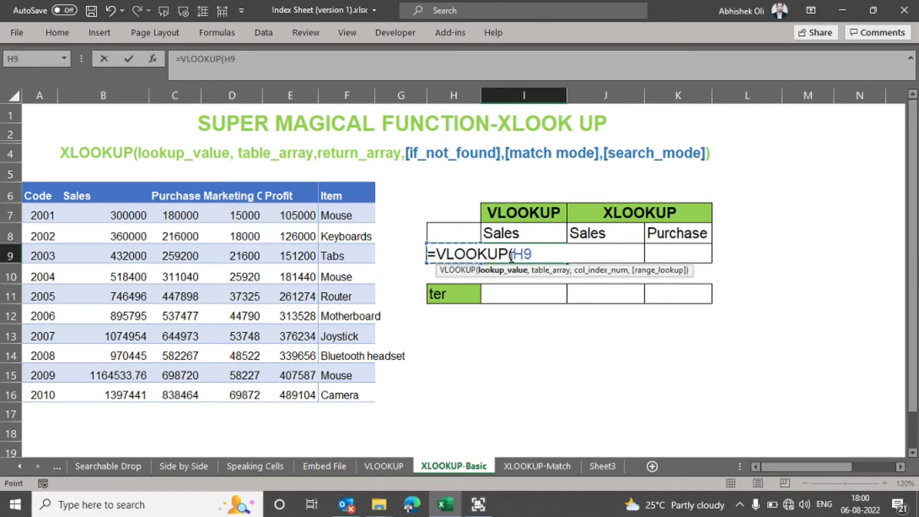
text(,)
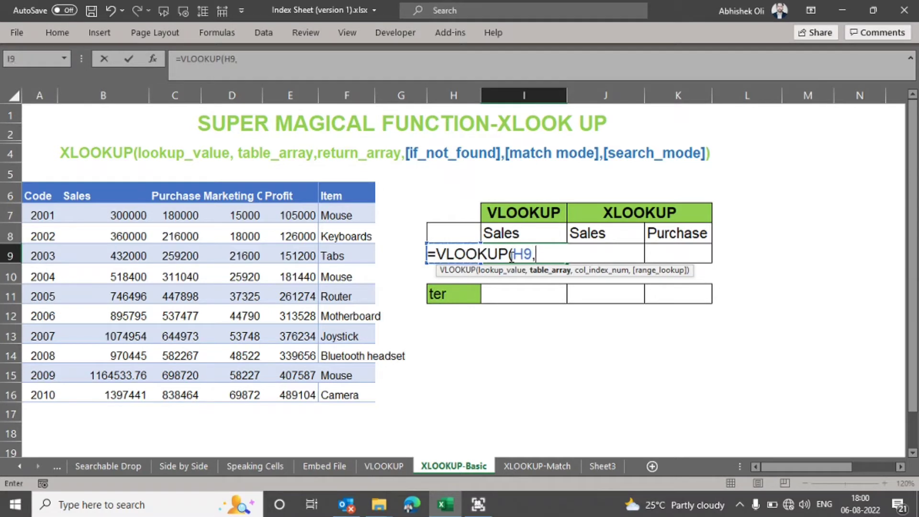
click(130, 201)
drag(130, 201, 351, 398)
text(,)
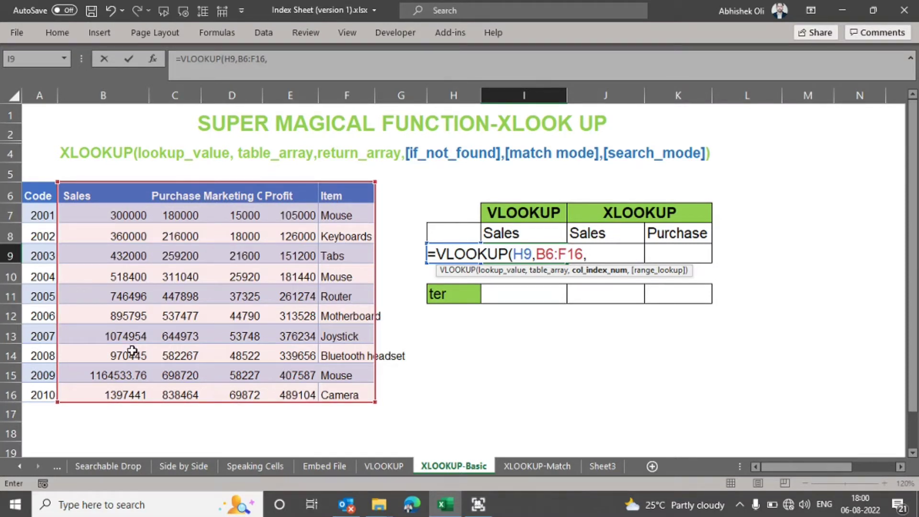
text(1,0))
key(Return)
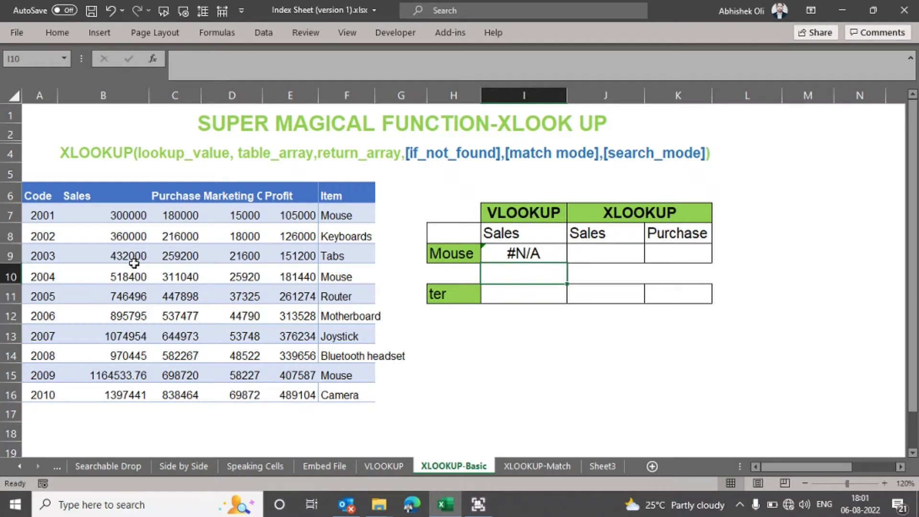
Step: Enter =XLOOKUP(H9,F6:F16,B6:B16) in cell J9 to look up Mouse's Sales with the Item column placed after Sales
key(Up)
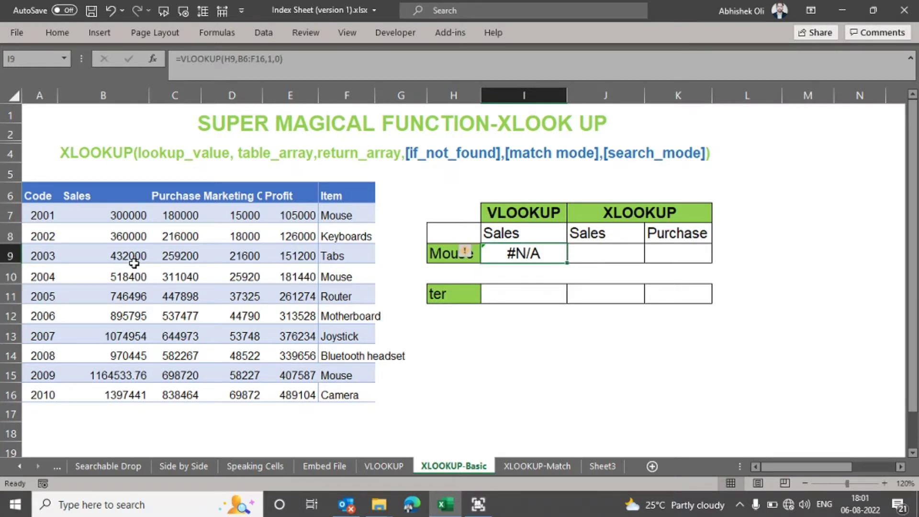
key(Right)
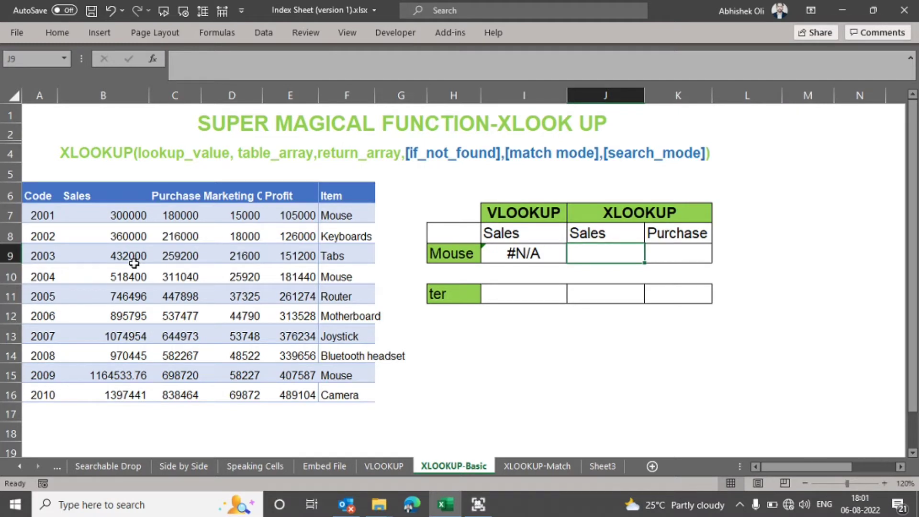
text(=xlo)
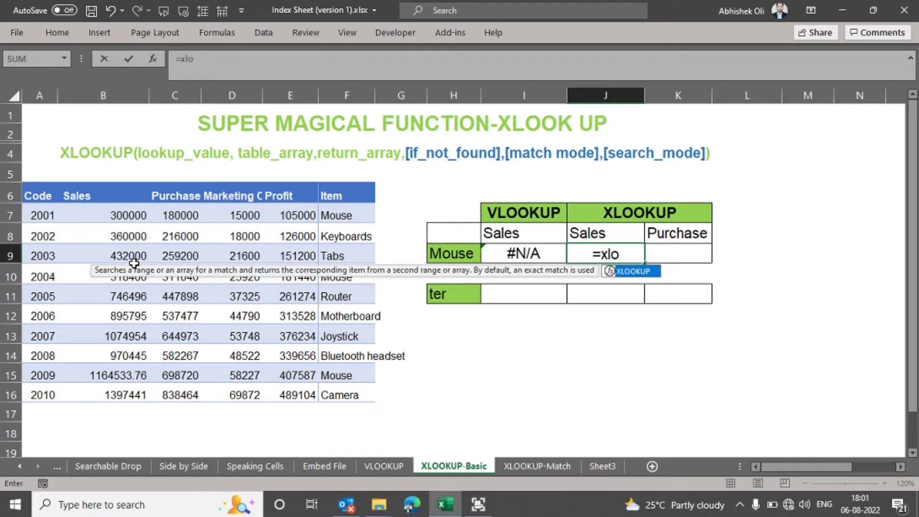
key(Tab)
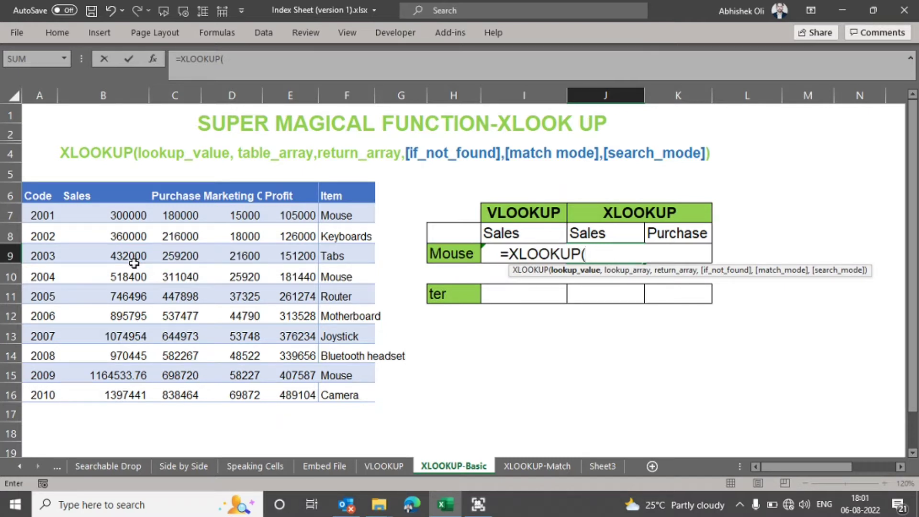
click(468, 255)
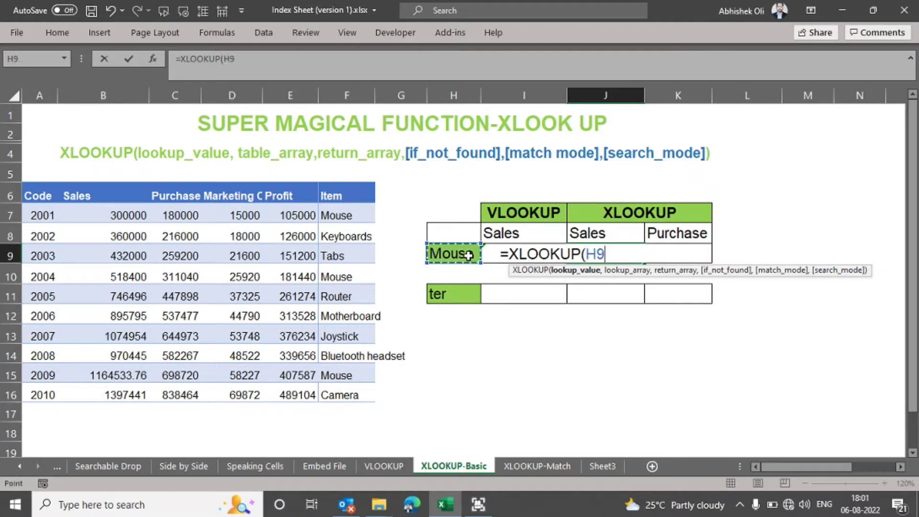
text(,)
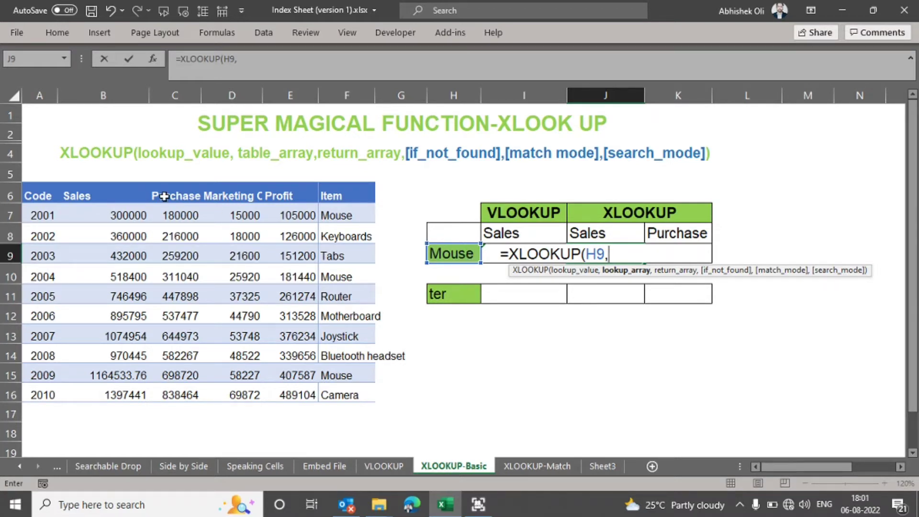
click(337, 193)
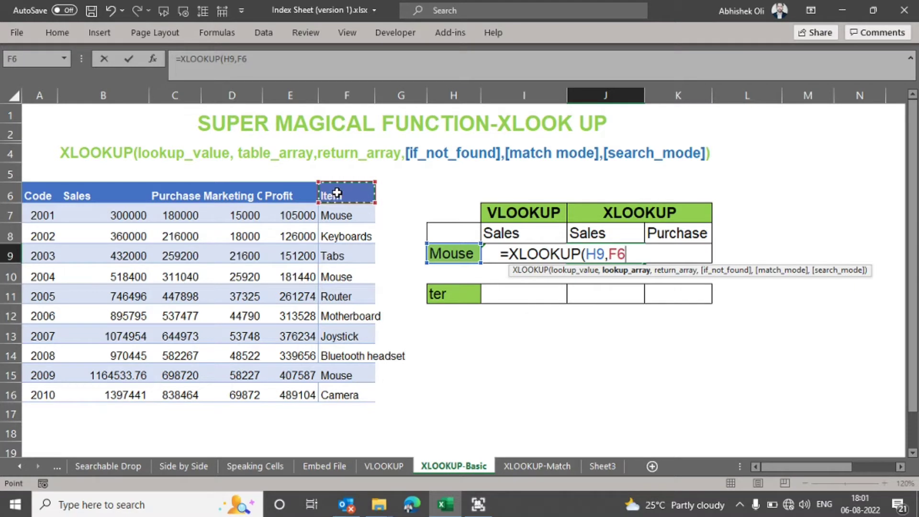
key(ctrl+shift+Down)
text(,)
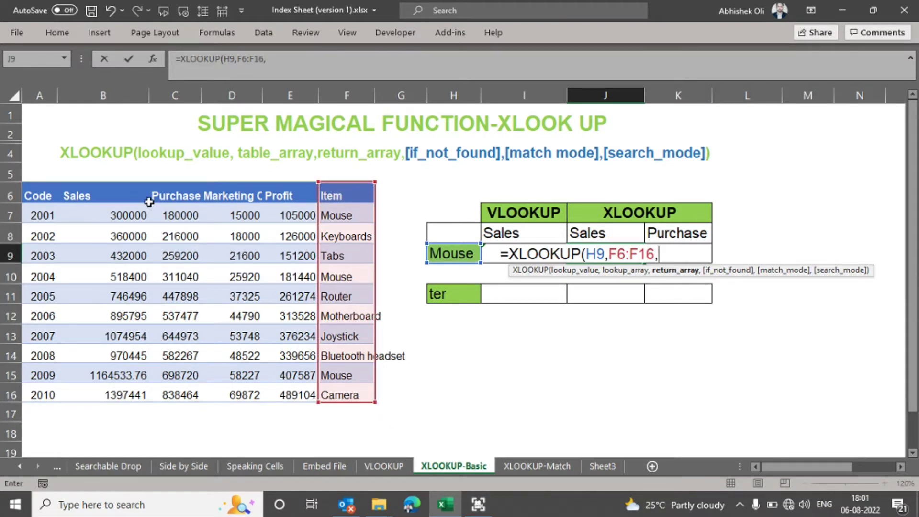
click(127, 197)
key(ctrl+shift+Down)
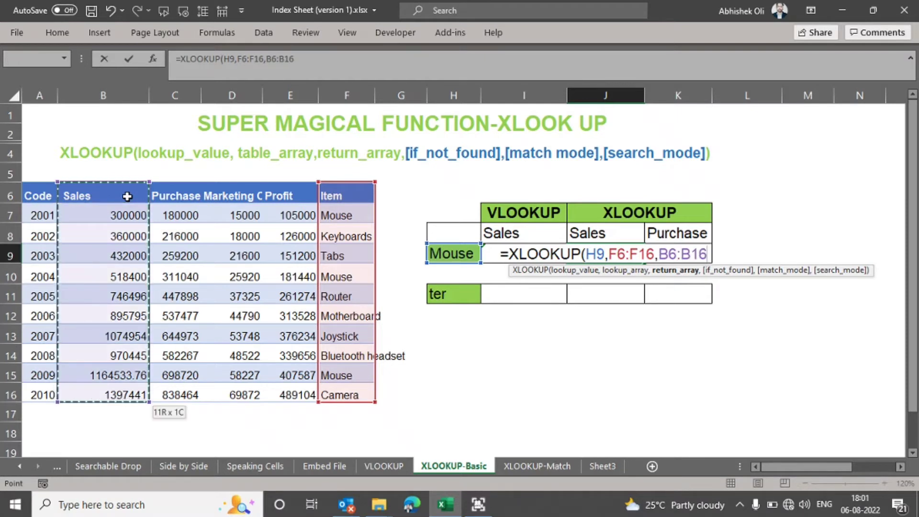
text())
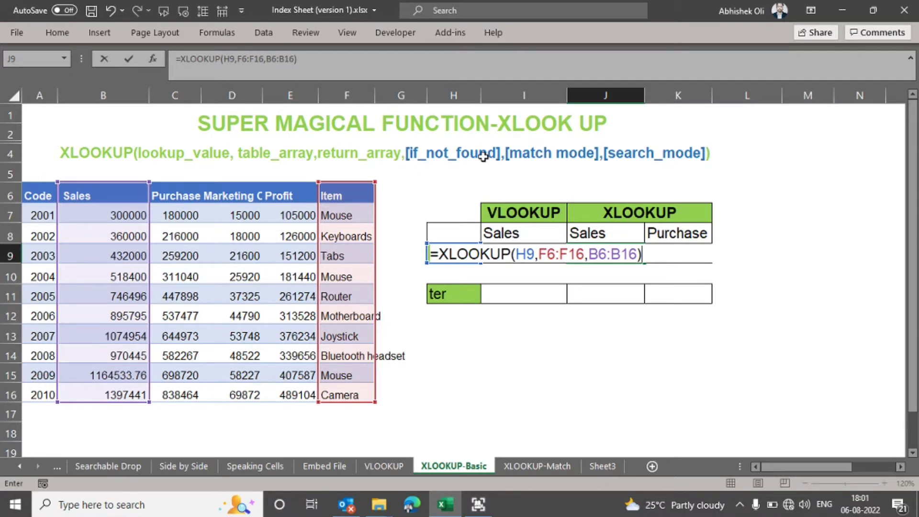
key(Return)
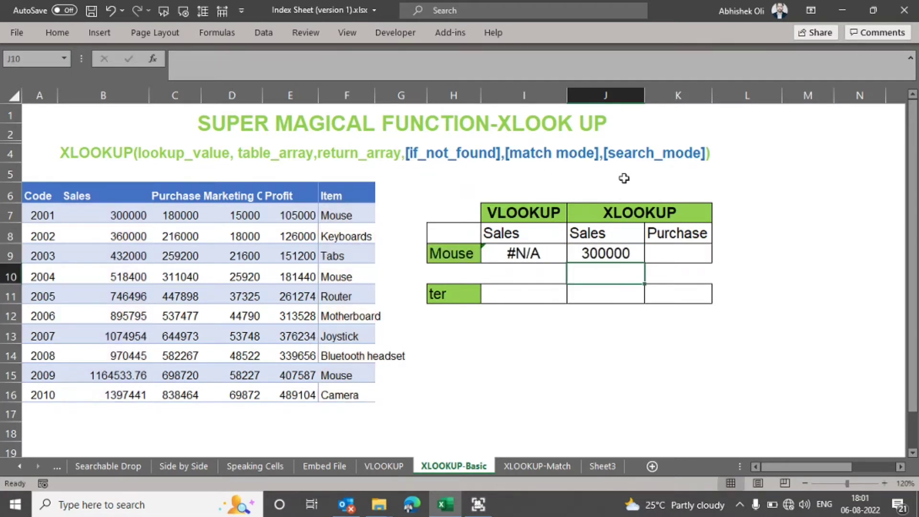
key(Up)
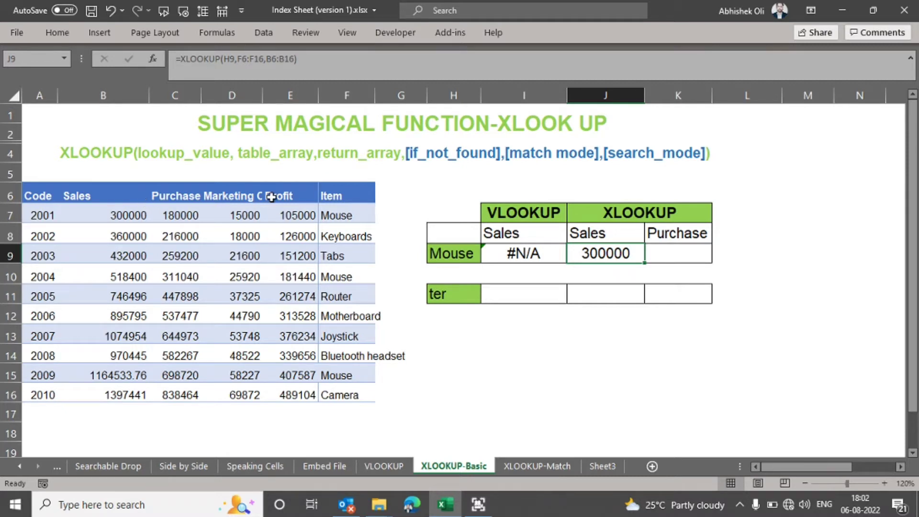
Step: Move the Sales to Item block B6:F16 one column over to start at C6, freeing column B
click(120, 197)
key(shift+Right)
key(shift+Right)
key(shift+Right)
key(shift+Right)
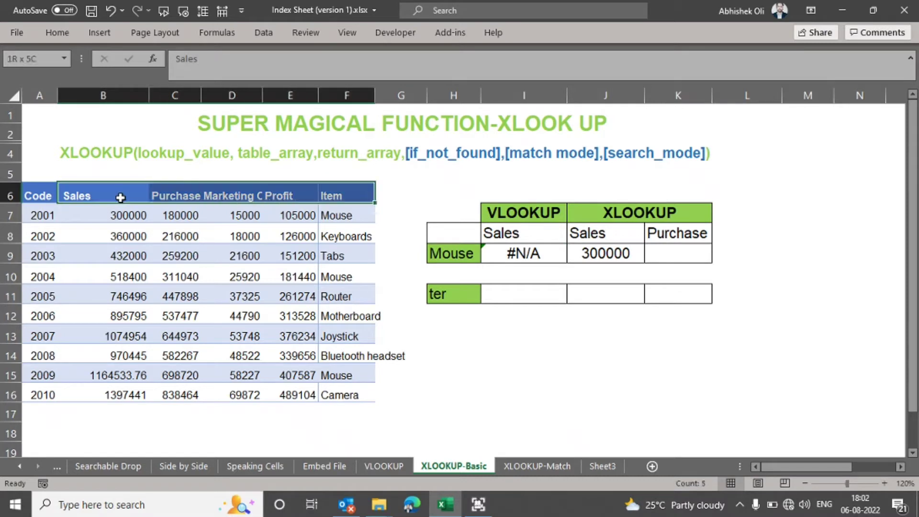
key(ctrl+shift+Down)
key(ctrl+c)
key(Right)
key(ctrl+v)
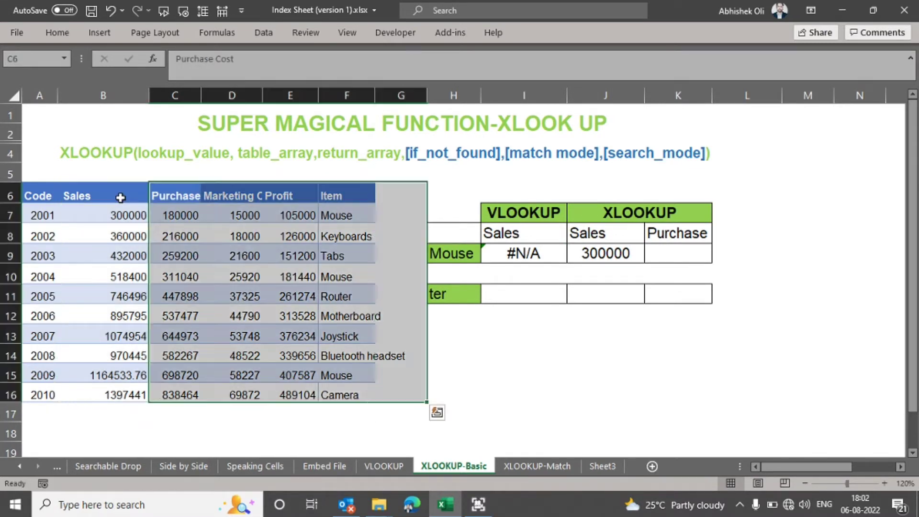
Step: Move the Item column G6:G16 back to B6, directly after the Code column
key(Right)
key(Right)
key(Right)
key(Right)
key(ctrl+shift+Down)
key(ctrl+x)
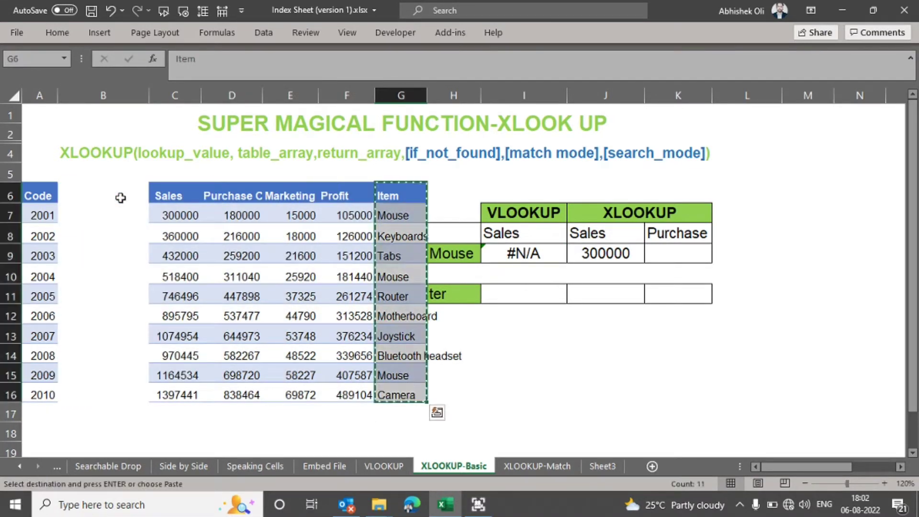
key(Left)
key(Left)
key(Left)
key(Left)
key(Left)
key(ctrl+v)
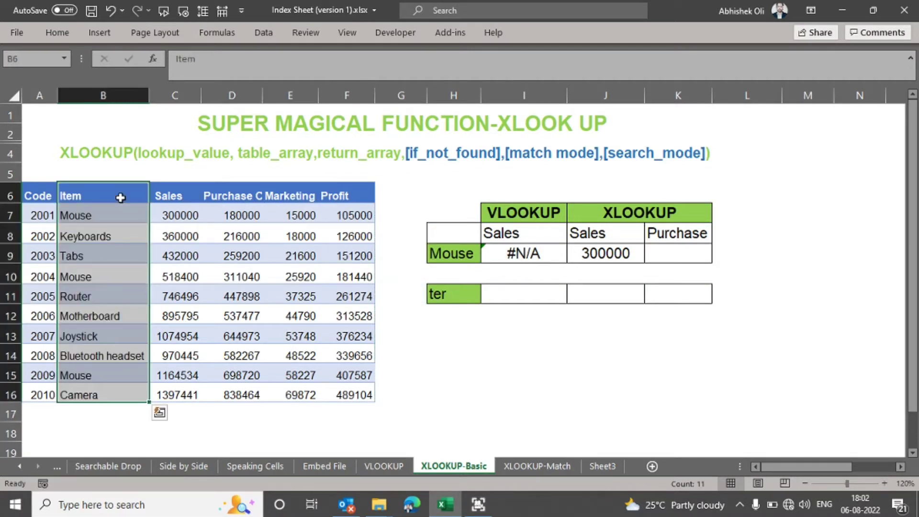
Step: Clear the VLOOKUP and XLOOKUP Sales formulas from cells I9:J9
click(502, 348)
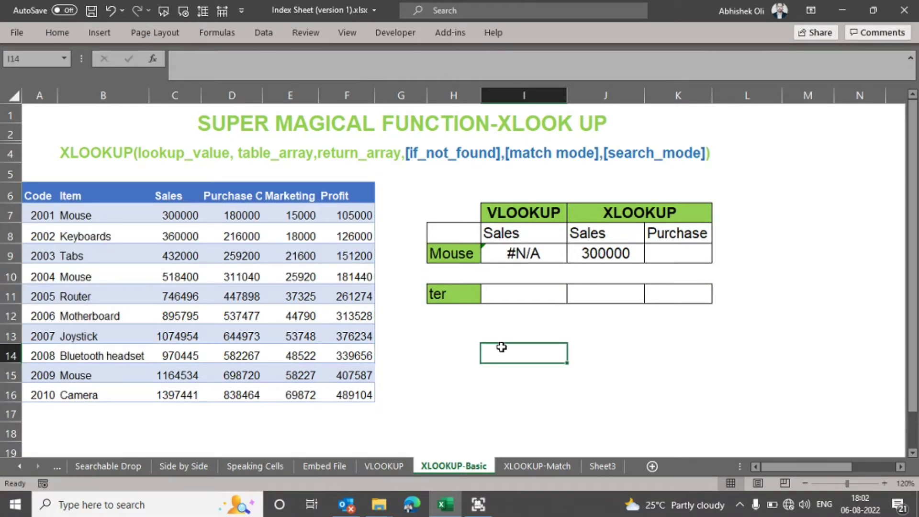
click(521, 248)
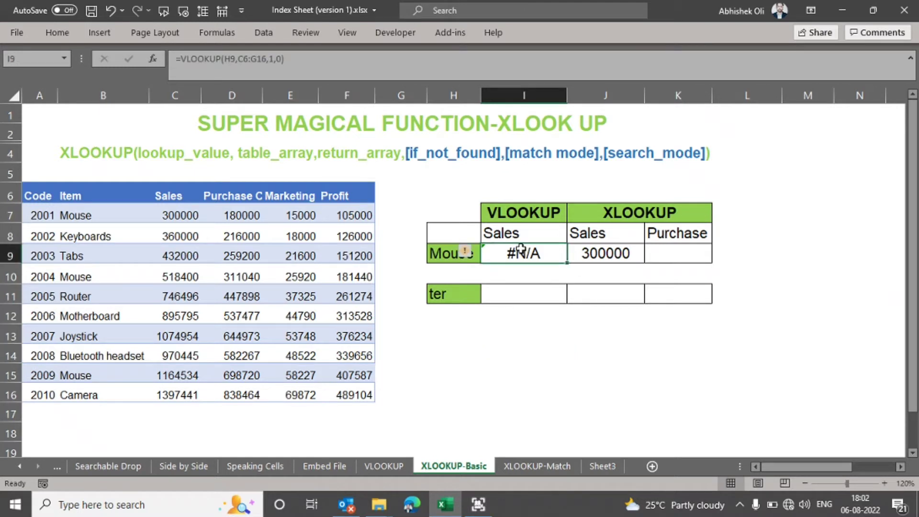
key(shift+Right)
key(Delete)
Step: Enter =VLOOKUP(H9,B6:F16,2,0) in cell I9 to return the Sales value for Mouse
click(522, 249)
text(=)
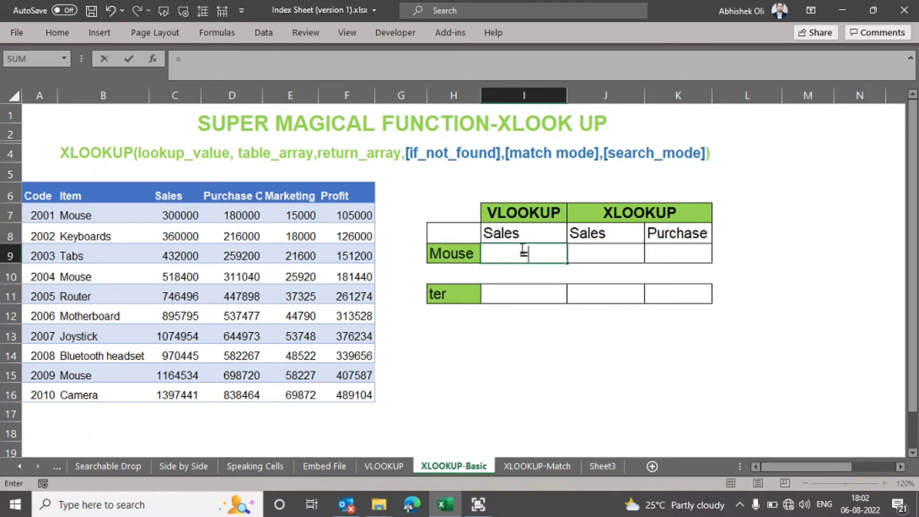
text(vl)
key(Tab)
key(Left)
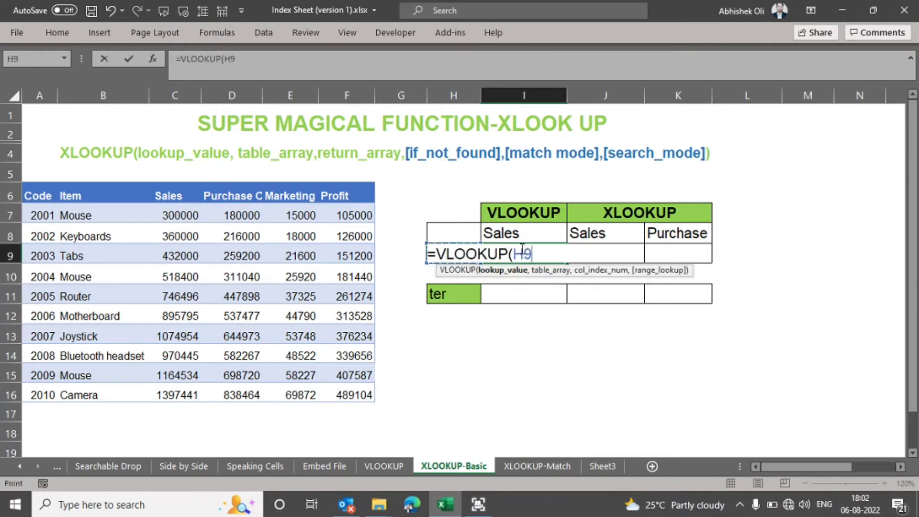
text(,)
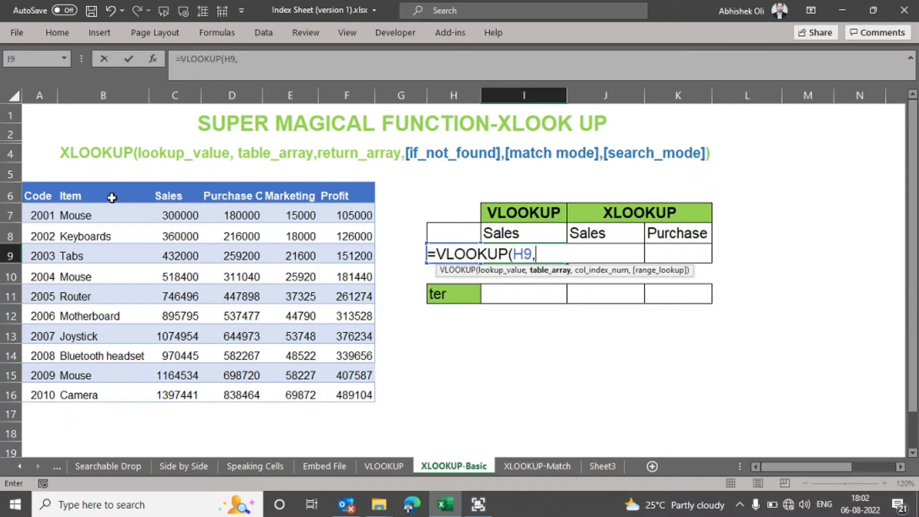
drag(111, 198, 353, 393)
text(,2,)
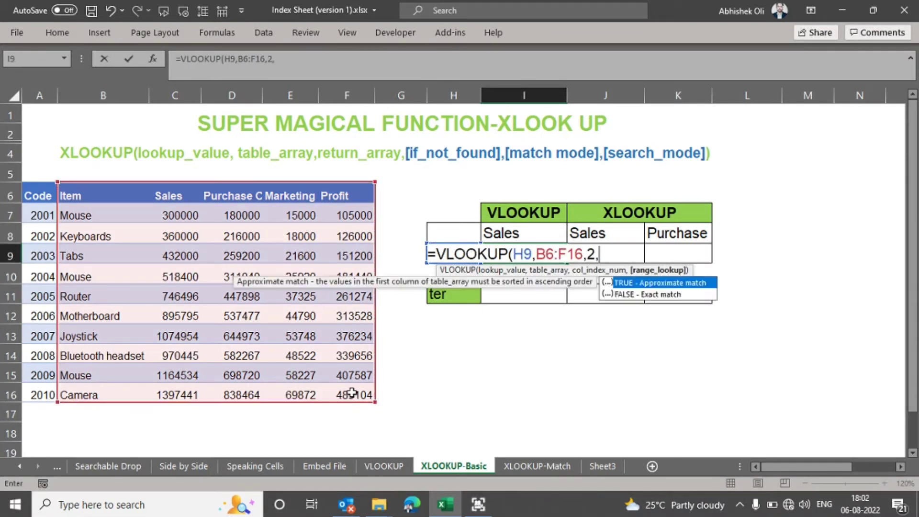
text(0))
key(Return)
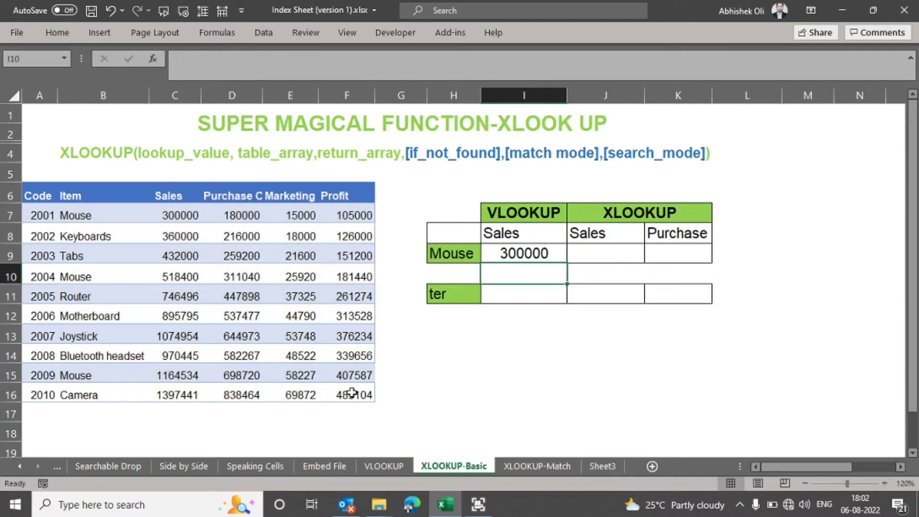
Step: Enter =XLOOKUP(H9,B6:B16,C6:C16) in cell J9 to return the Sales value for Mouse
key(Up)
key(Right)
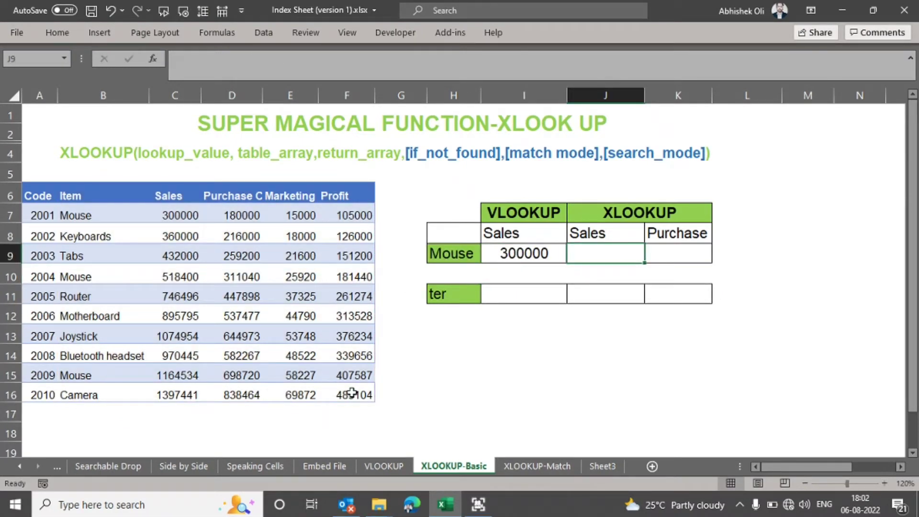
text(=xl)
key(Tab)
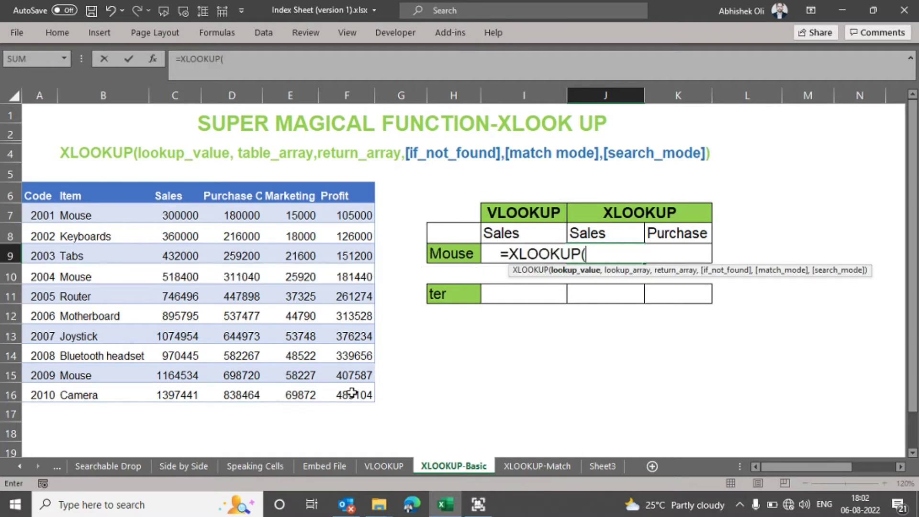
key(Left)
text(,)
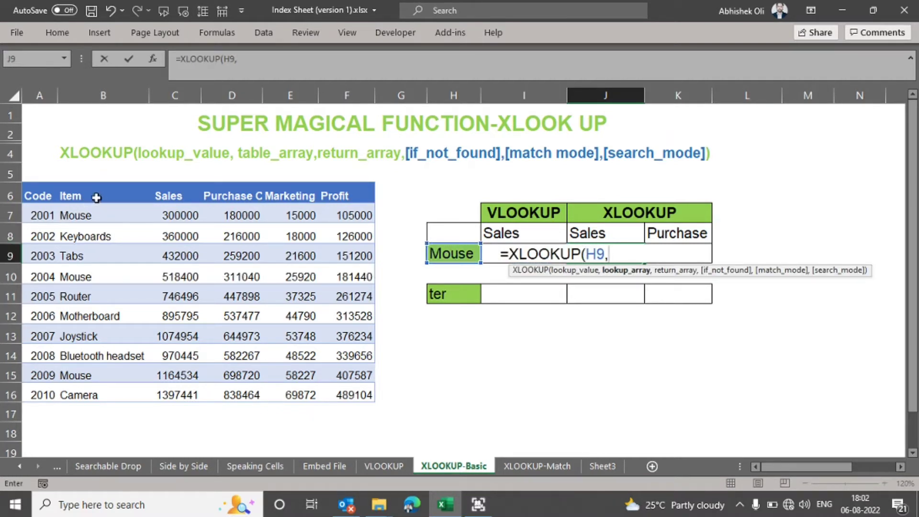
drag(96, 197, 90, 400)
text(,)
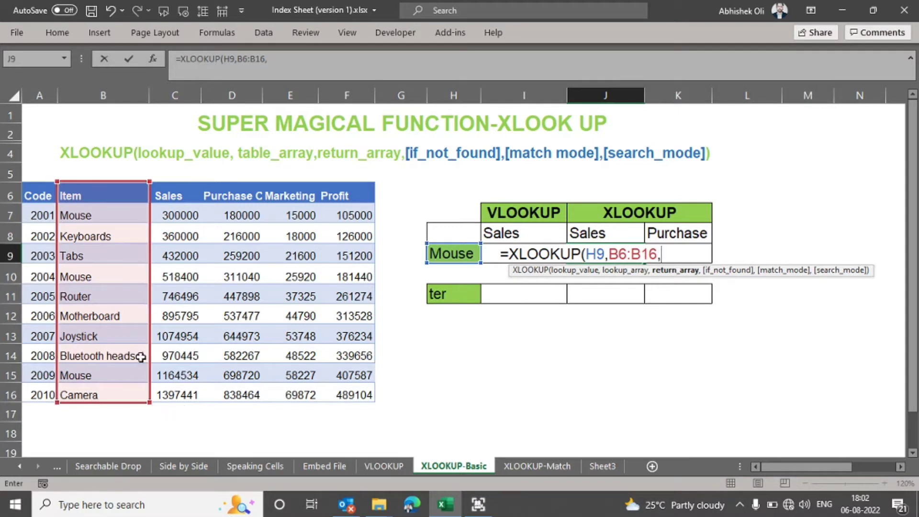
click(172, 196)
key(ctrl+shift+Down)
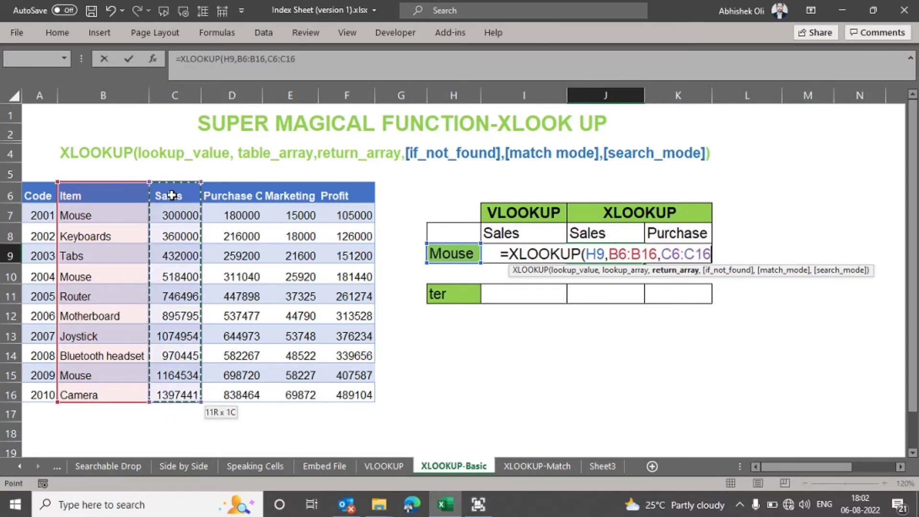
text())
key(Return)
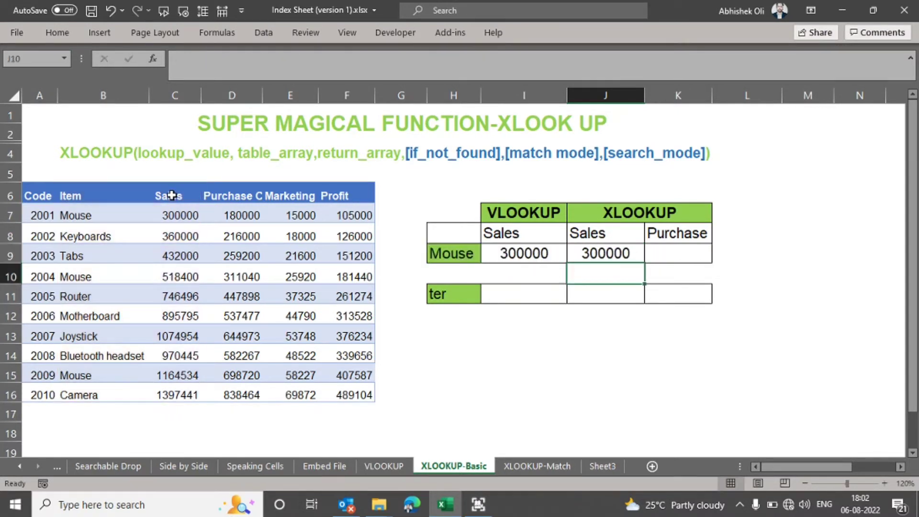
key(Up)
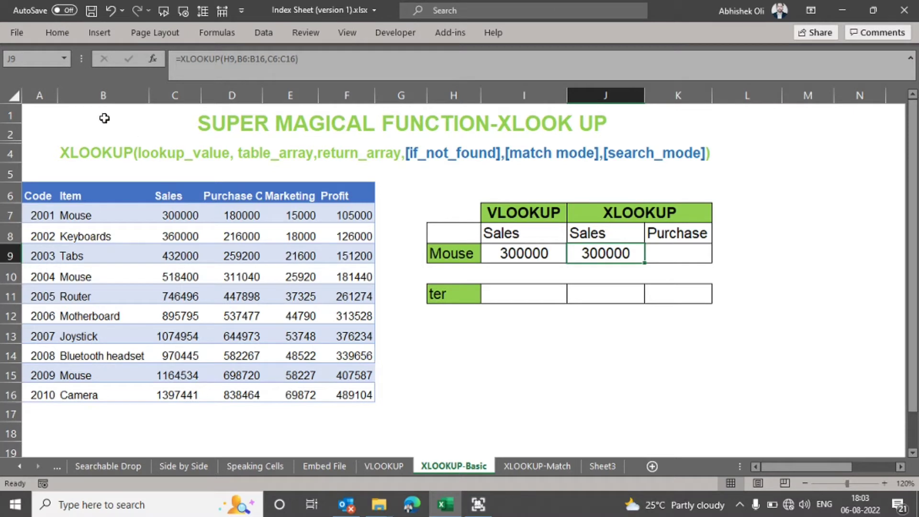
Step: Insert an empty column between Item and Sales, and inspect the shifted VLOOKUP formula in cell J9 without changing it
click(158, 95)
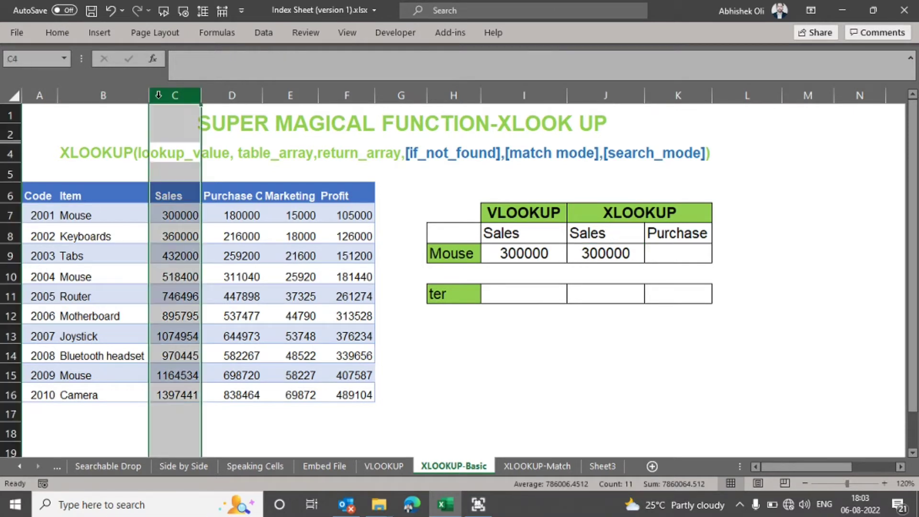
key(ctrl+shift+plus)
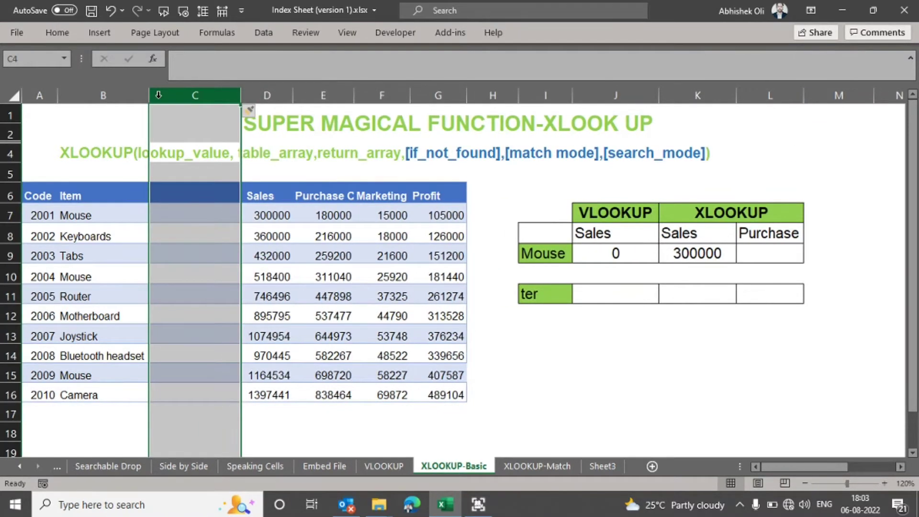
click(639, 255)
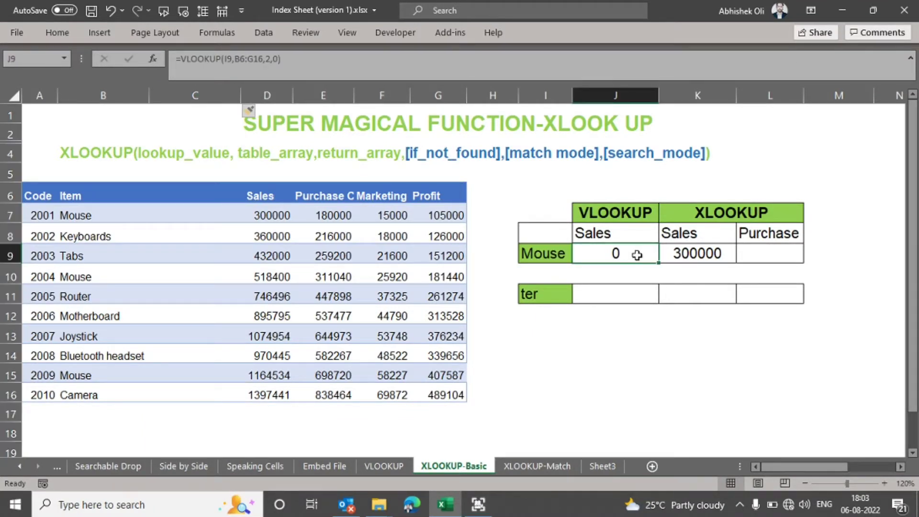
double_click(637, 255)
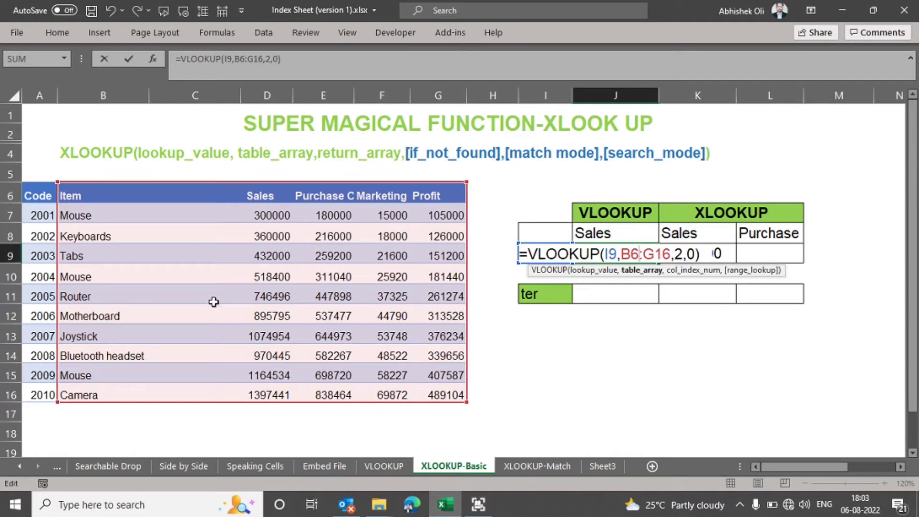
key(Escape)
key(Right)
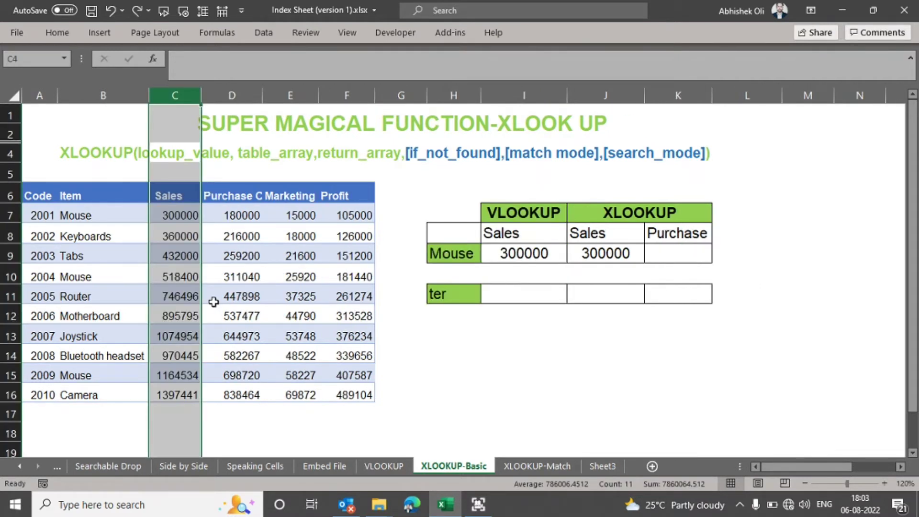
Step: Change the return array of the XLOOKUP formula in cell J9 to C6:D16 to return both Sales and Purchase for Mouse
click(594, 282)
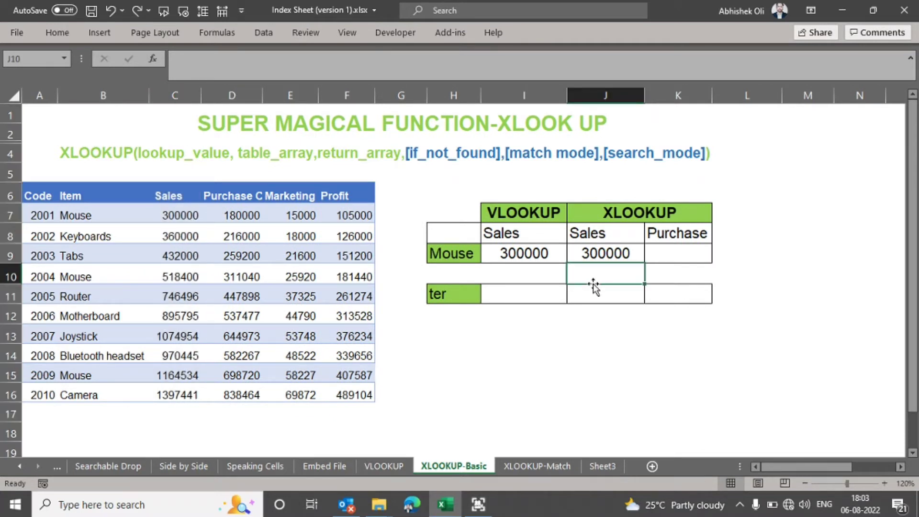
click(635, 249)
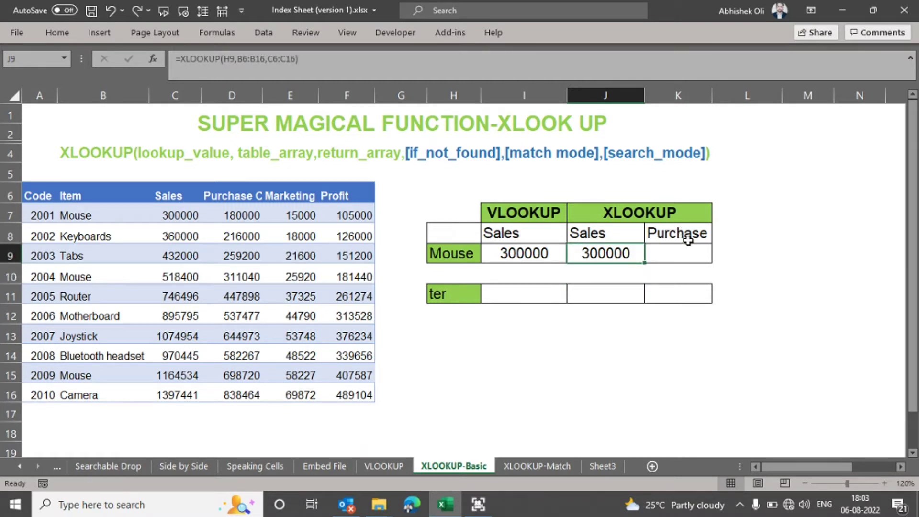
double_click(625, 254)
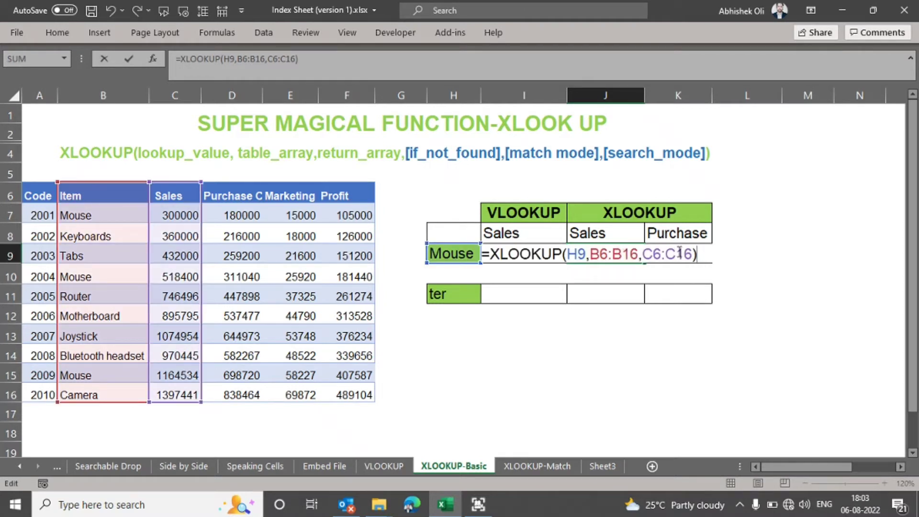
drag(693, 254, 646, 254)
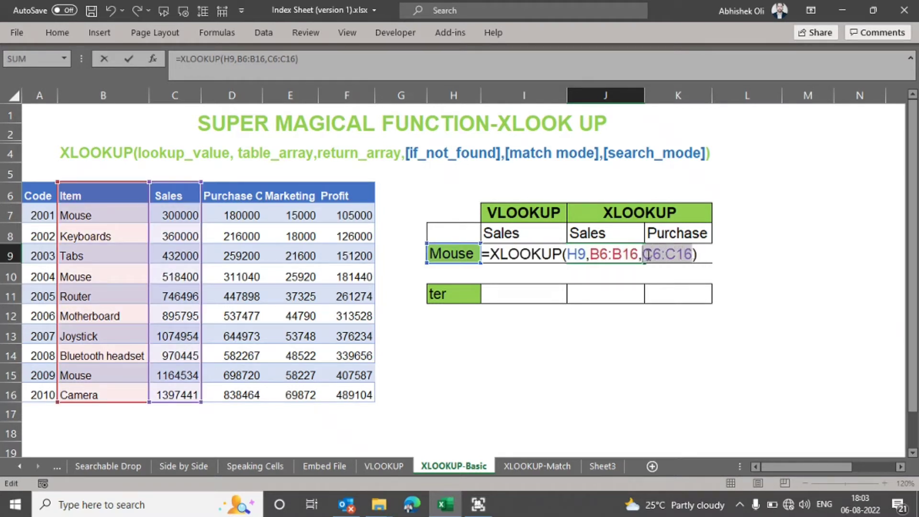
key(BackSpace)
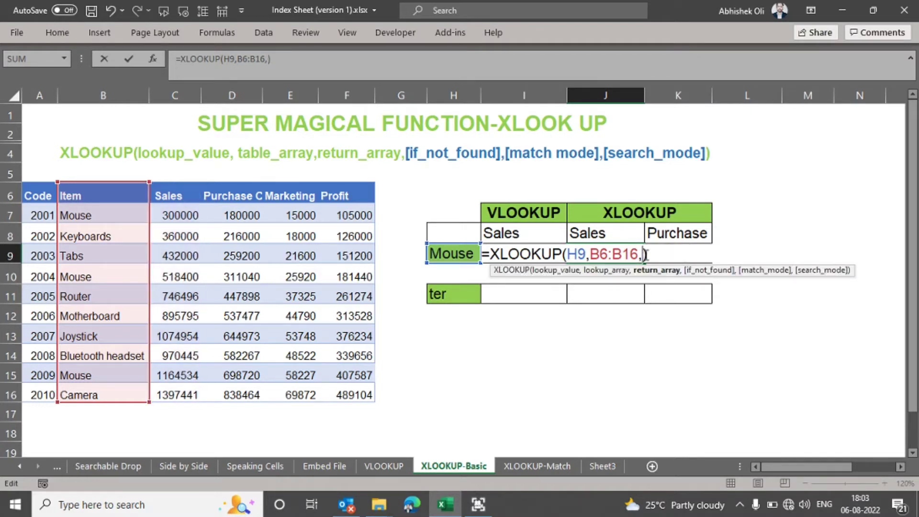
drag(181, 196, 235, 400)
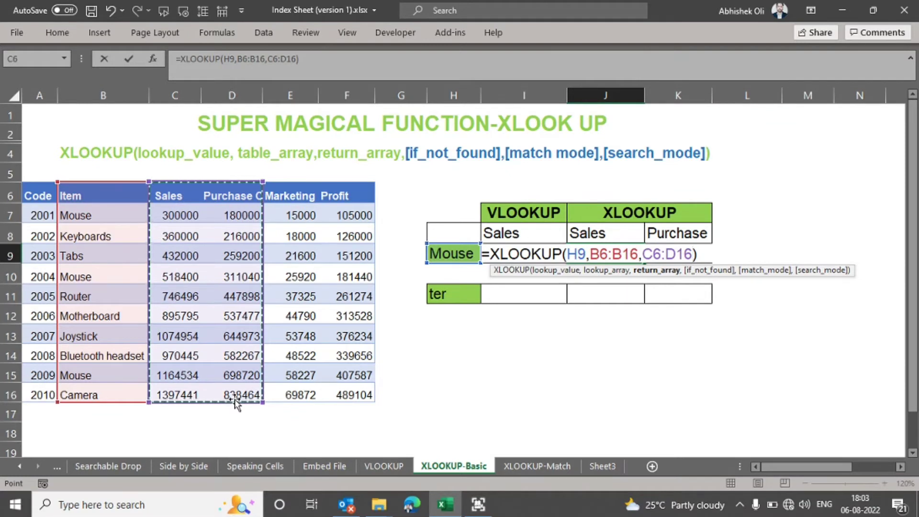
key(Return)
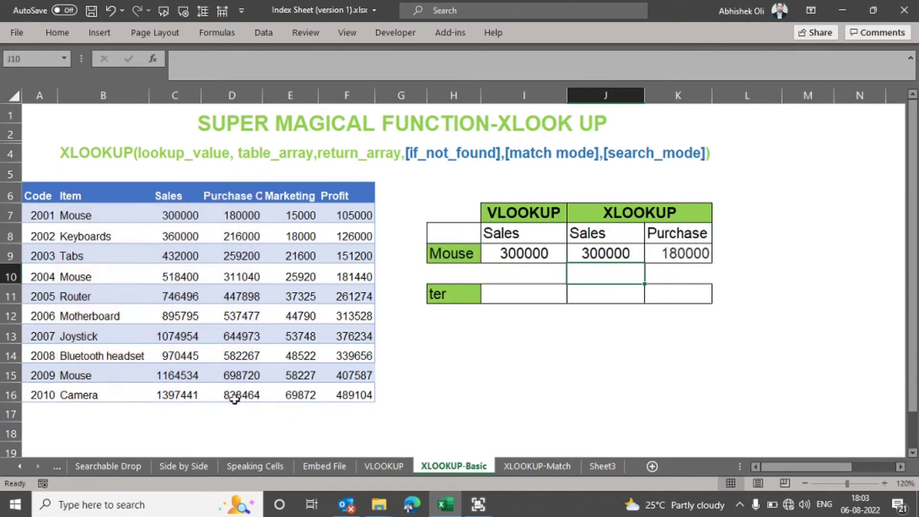
Step: Inspect the spilled XLOOKUP formula across cells J9 and K9, and clear it from J9
key(Up)
key(Right)
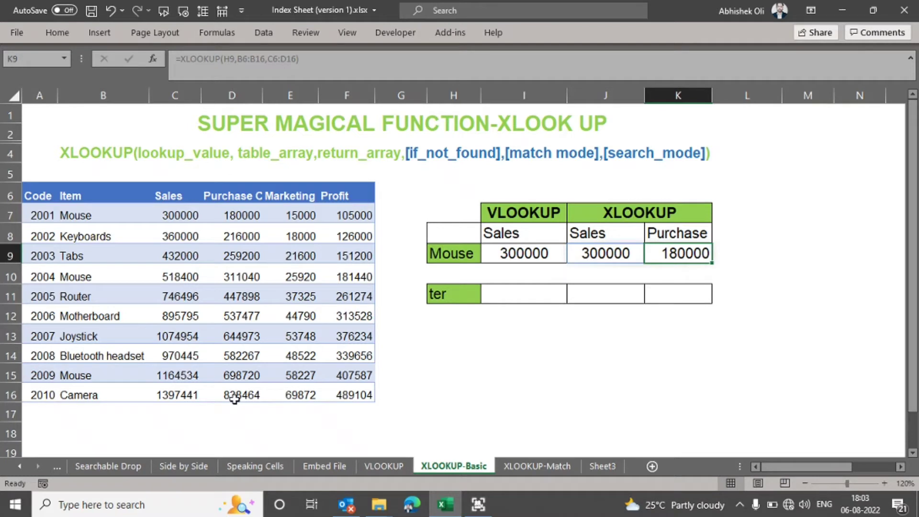
click(689, 257)
click(608, 254)
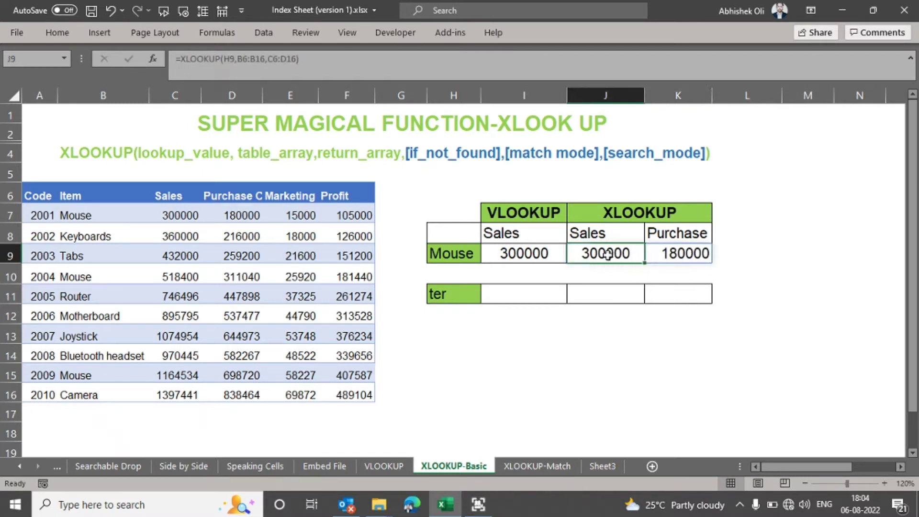
click(654, 254)
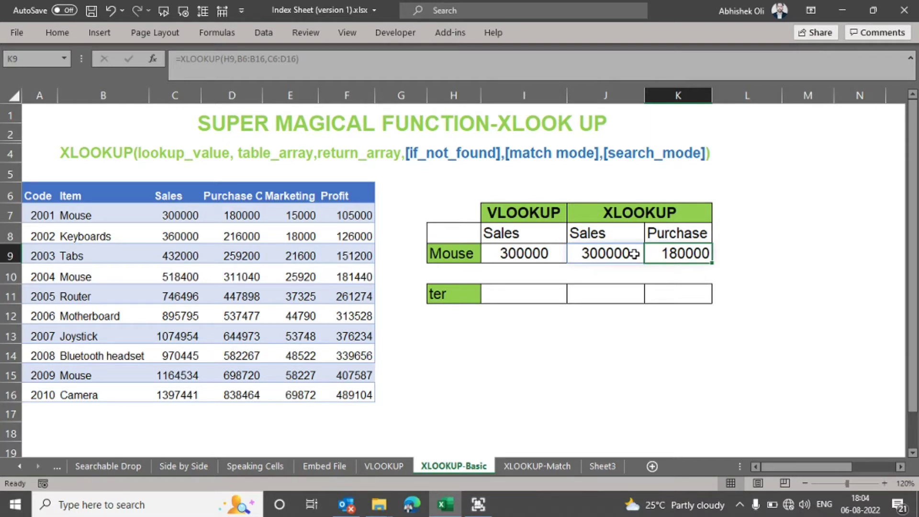
click(635, 254)
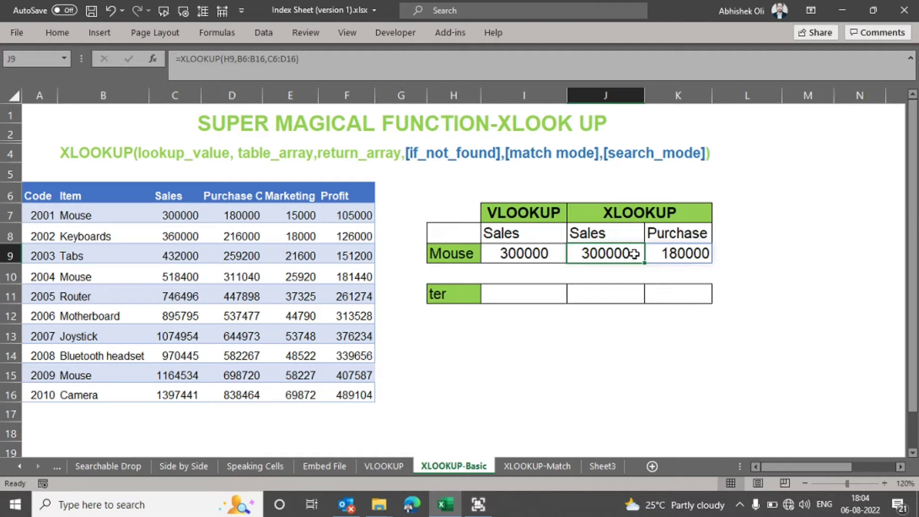
key(Delete)
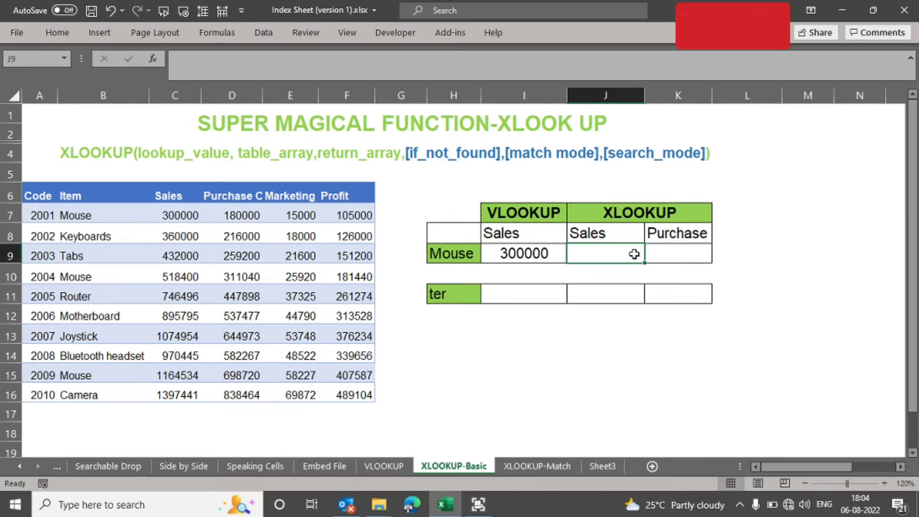
Step: Begin an XLOOKUP formula in cell K9 with H9 as the lookup value and B6:B16 as the lookup array
key(Right)
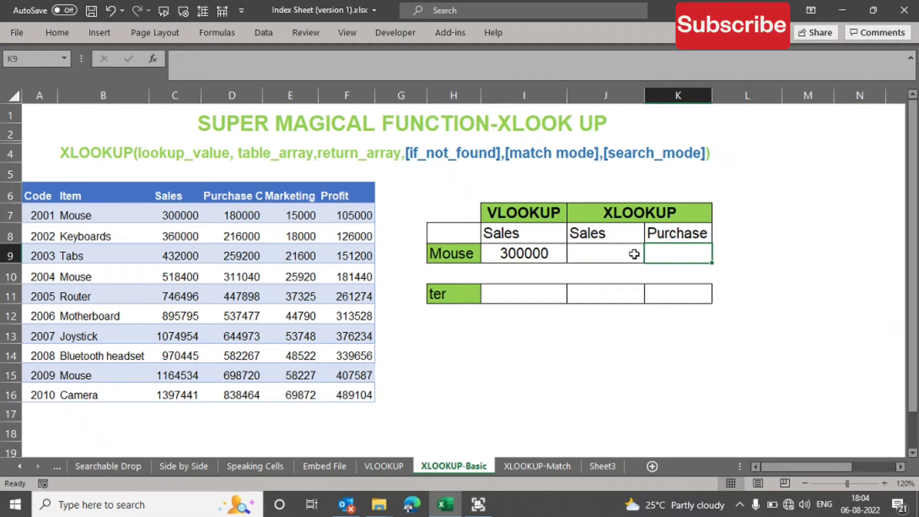
text(=x)
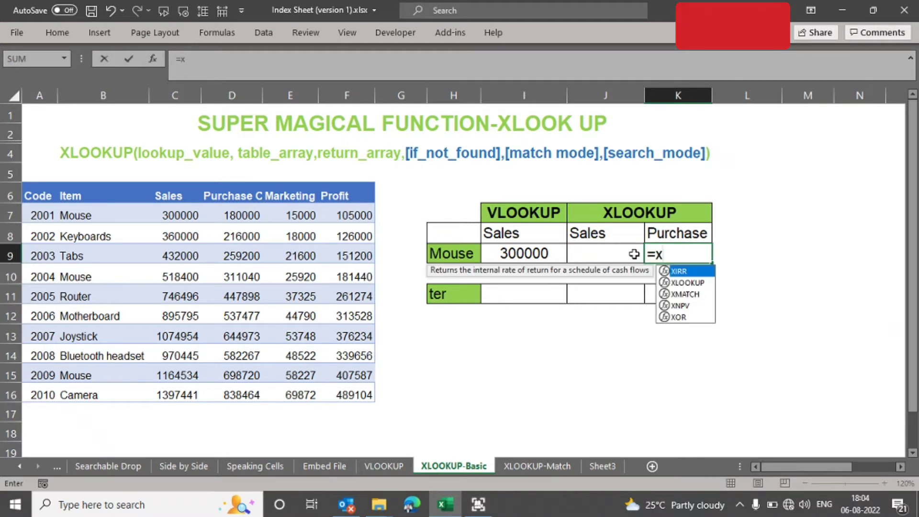
key(Down)
key(Tab)
key(Left)
key(Left)
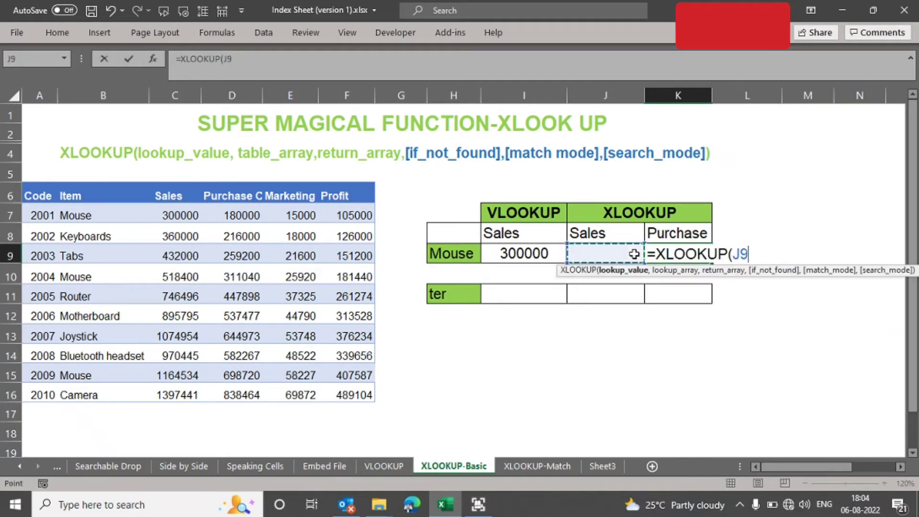
key(Left)
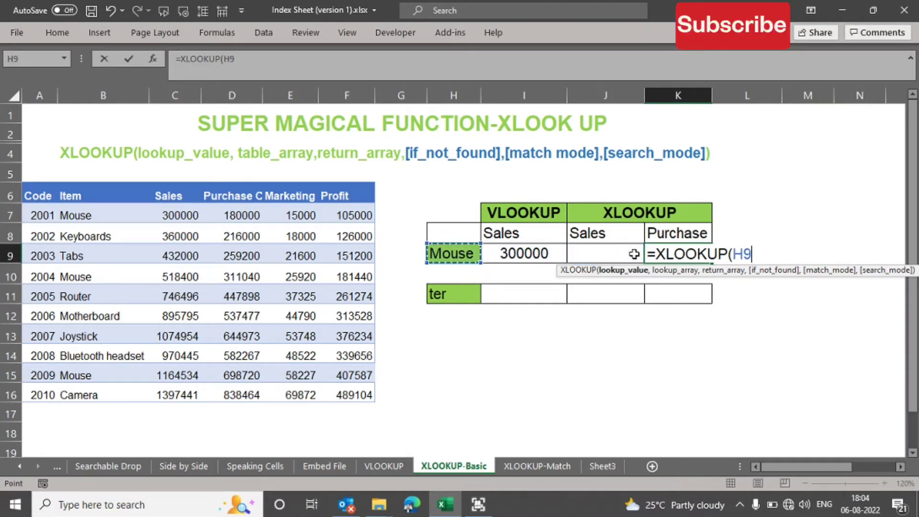
text(,)
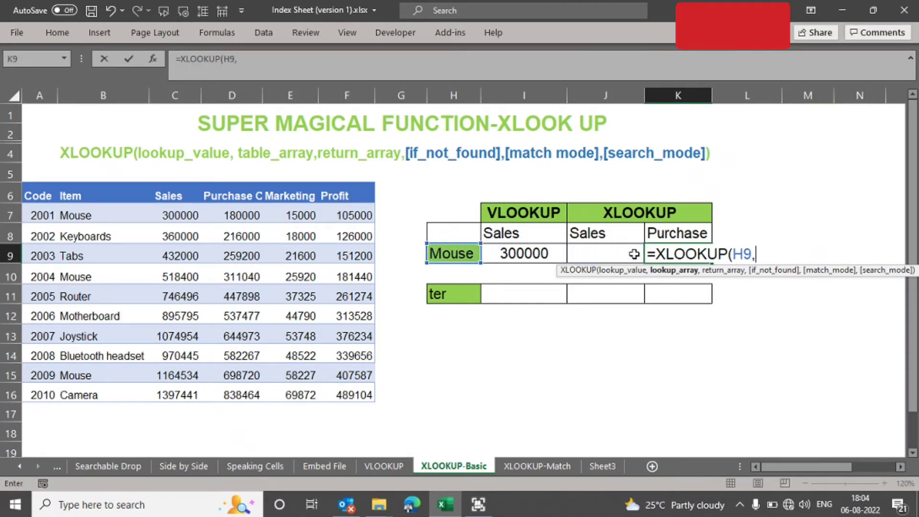
click(108, 198)
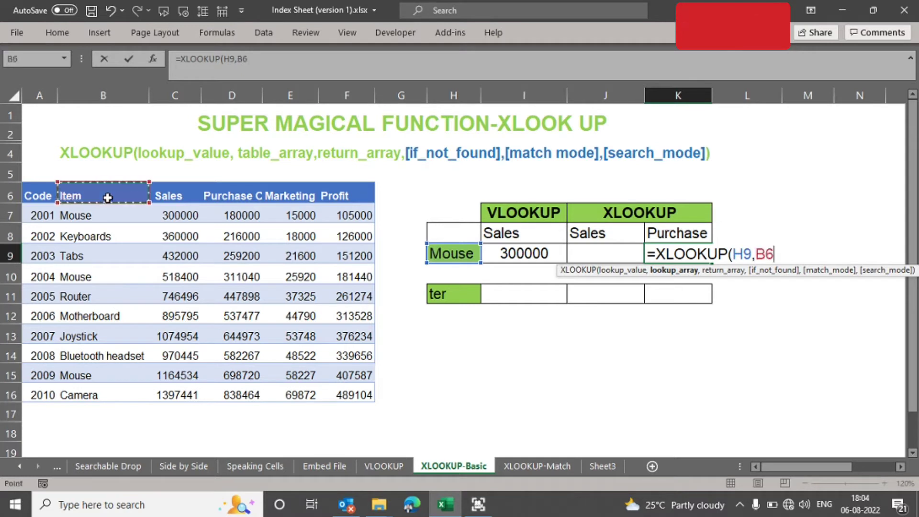
key(ctrl+shift+Down)
text(,)
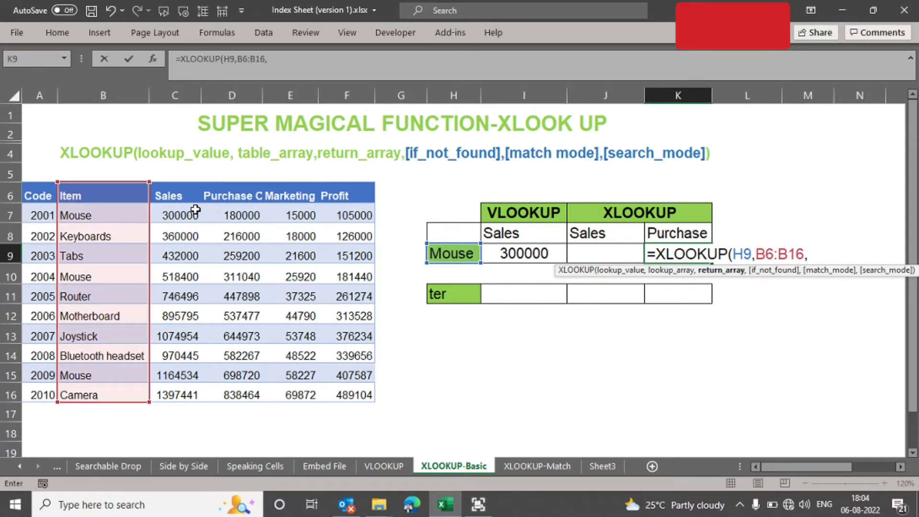
Step: Complete the XLOOKUP formula in K9 with D6:D16+E6:E16 as the return array, summing Purchase and Marketing costs
drag(222, 193, 231, 393)
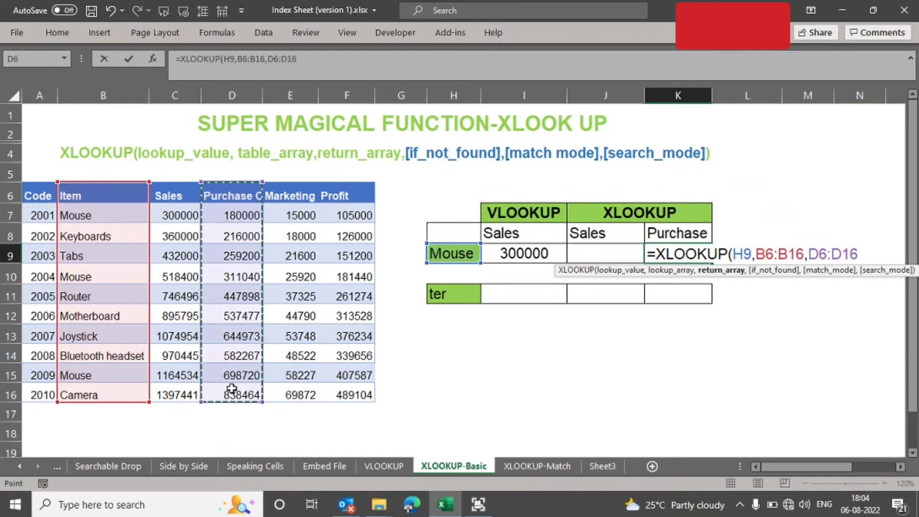
text(+)
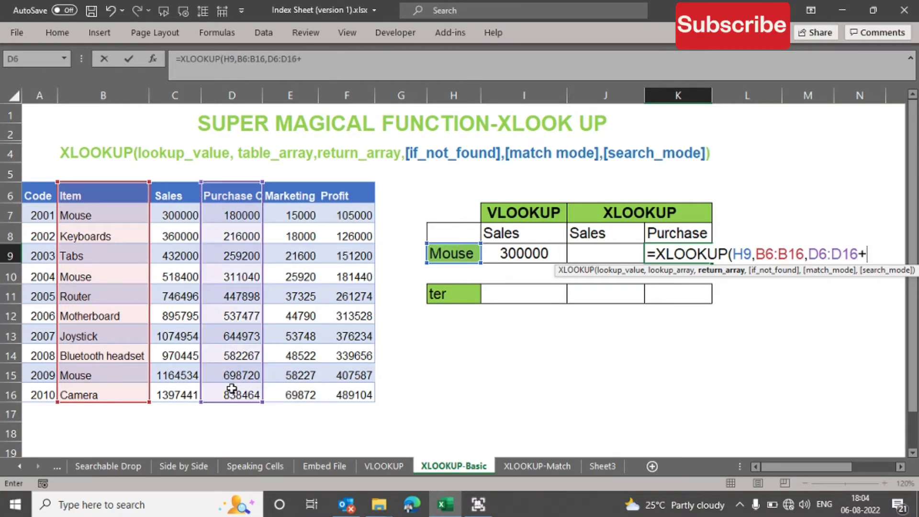
drag(290, 198, 296, 398)
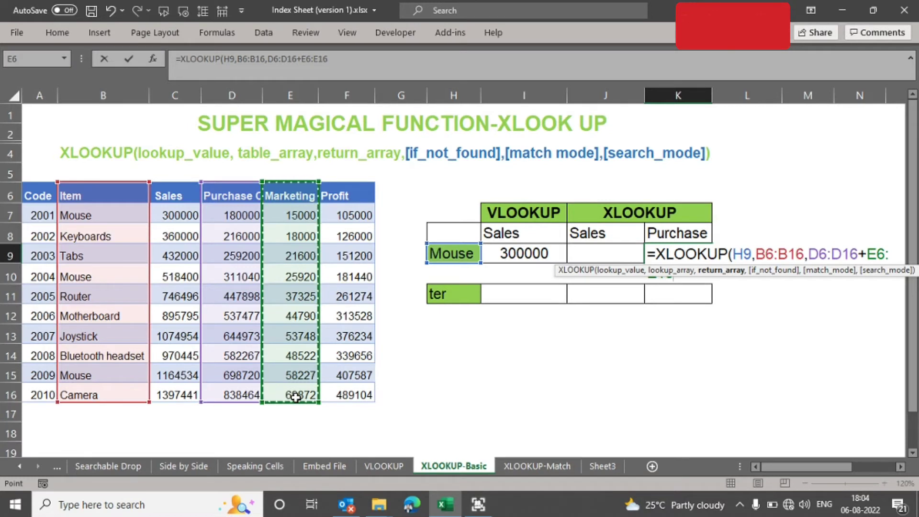
text())
key(ctrl+Return)
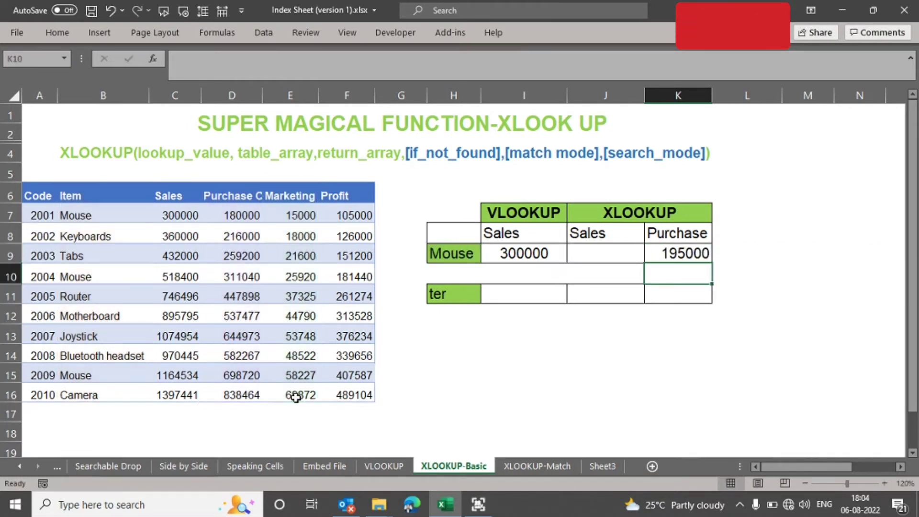
Step: Check the sum of Mouse's Purchase and Marketing costs in D7:E7 against the K9 result
click(452, 253)
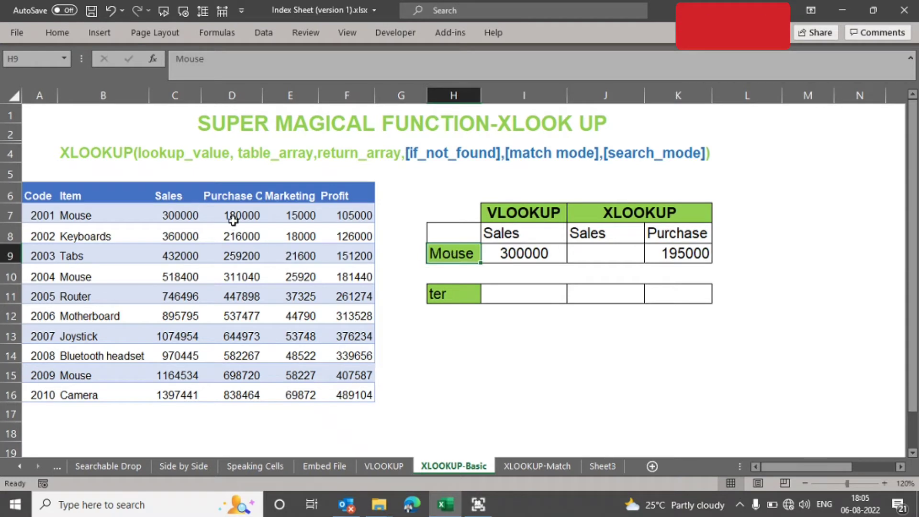
click(250, 216)
drag(250, 216, 279, 214)
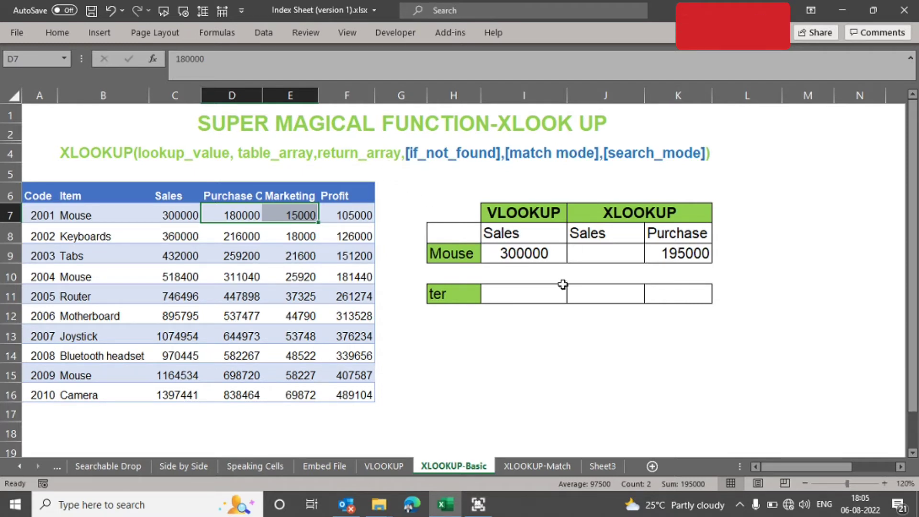
click(545, 257)
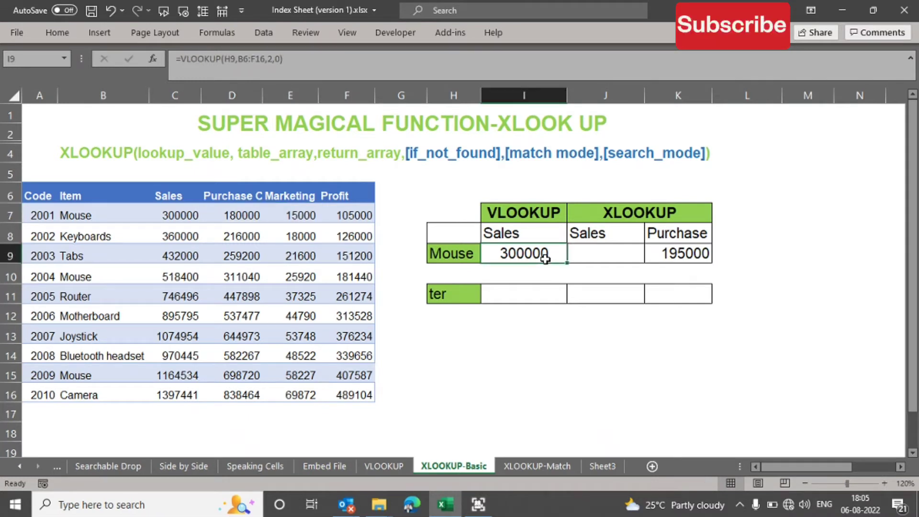
Step: Shorten the lookup value in cell H9 to Mo to test an item missing from the table
click(474, 255)
double_click(473, 254)
key(BackSpace)
key(BackSpace)
key(BackSpace)
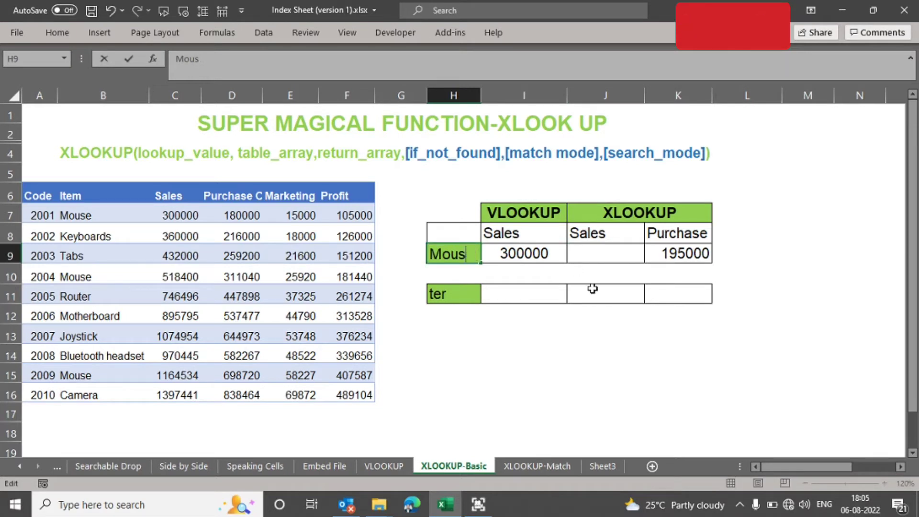
key(Return)
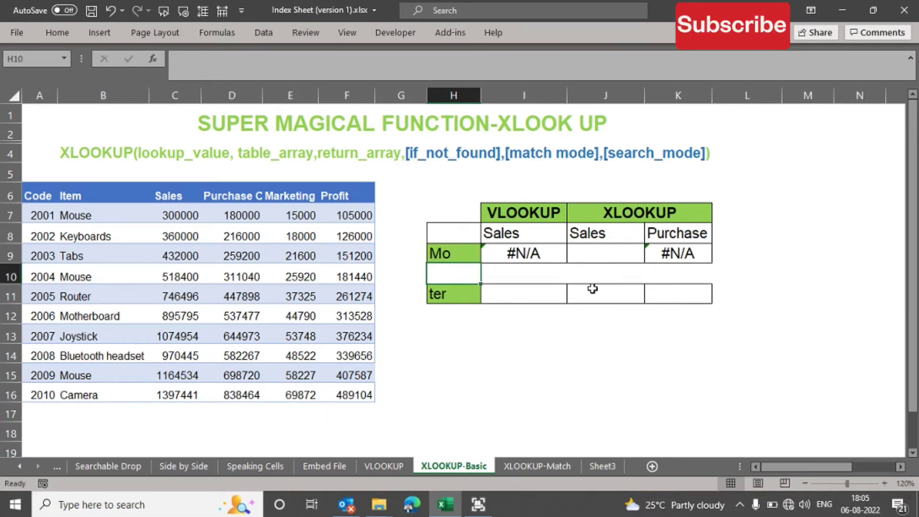
Step: Wrap the VLOOKUP formula in cell I9 in IFERROR with 0 as the error value: =IFERROR(VLOOKUP(H9,B6:F16,2,0),0)
click(542, 258)
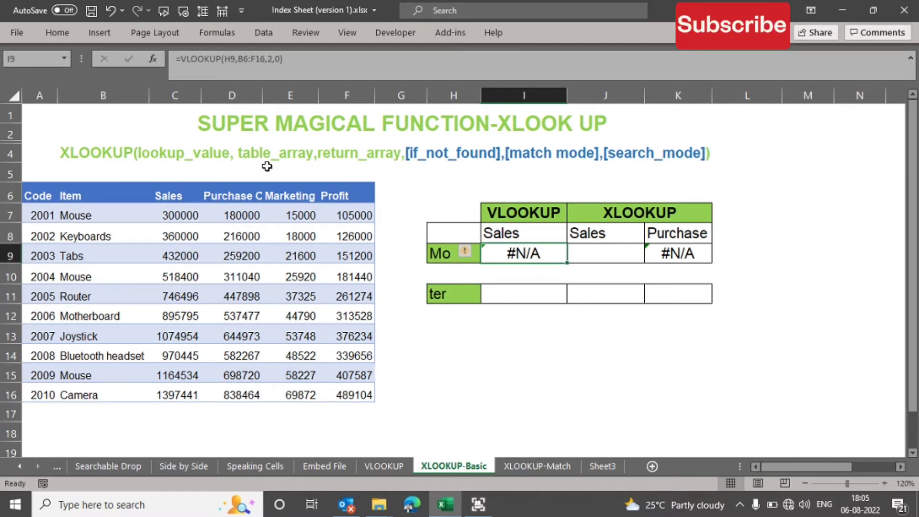
click(185, 63)
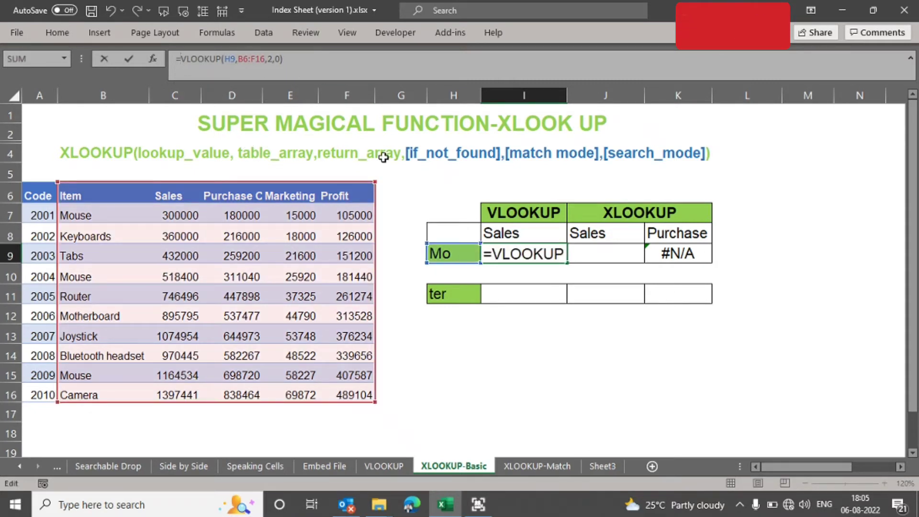
text(iferr)
key(Tab)
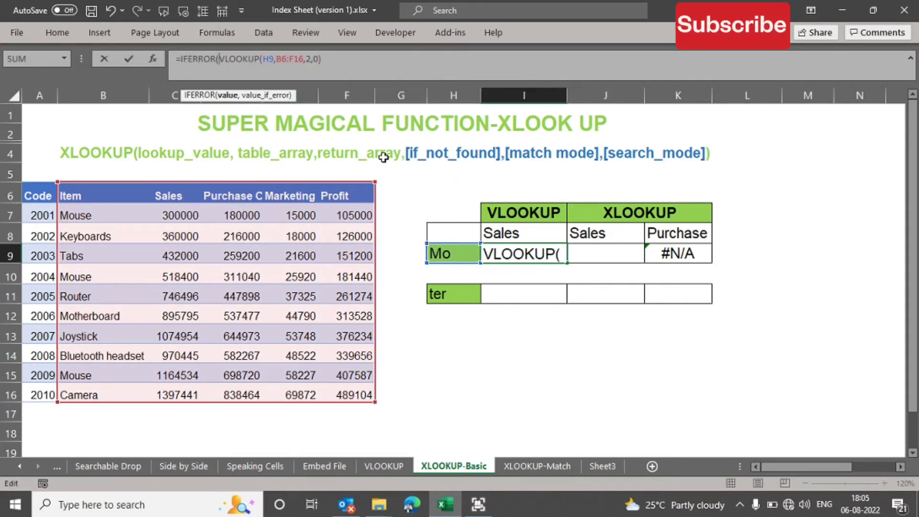
key(End)
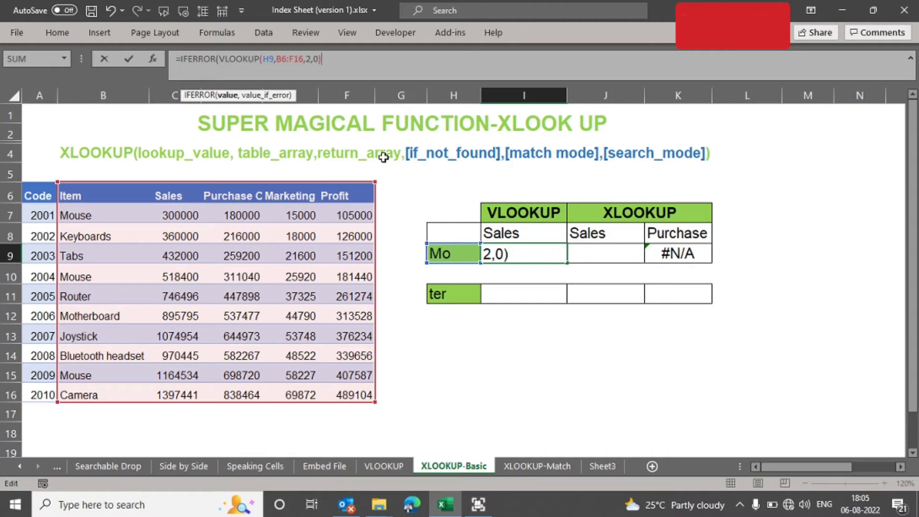
text(,0)
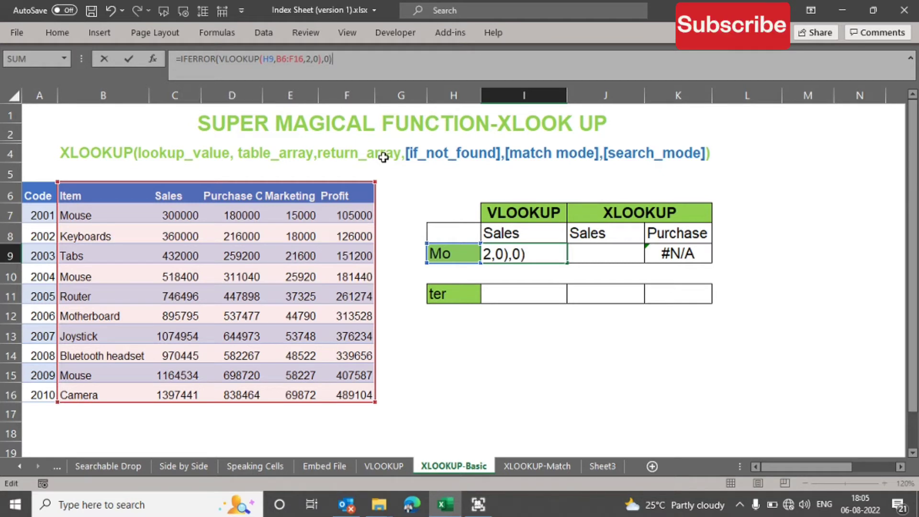
key(Return)
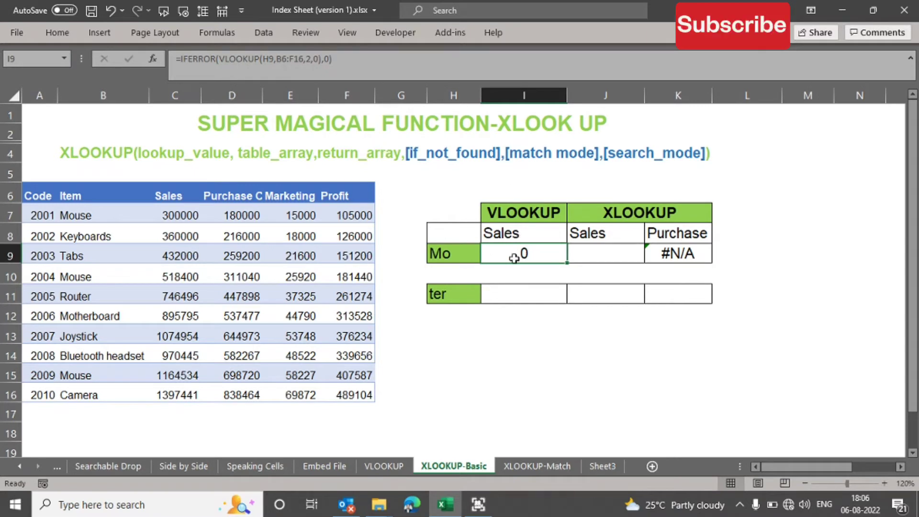
Step: Add "Not Found" as the if_not_found argument of the XLOOKUP formula in K9: =XLOOKUP(H9,B6:B16,D6:D16+E6:E16,"Not Found")
click(667, 254)
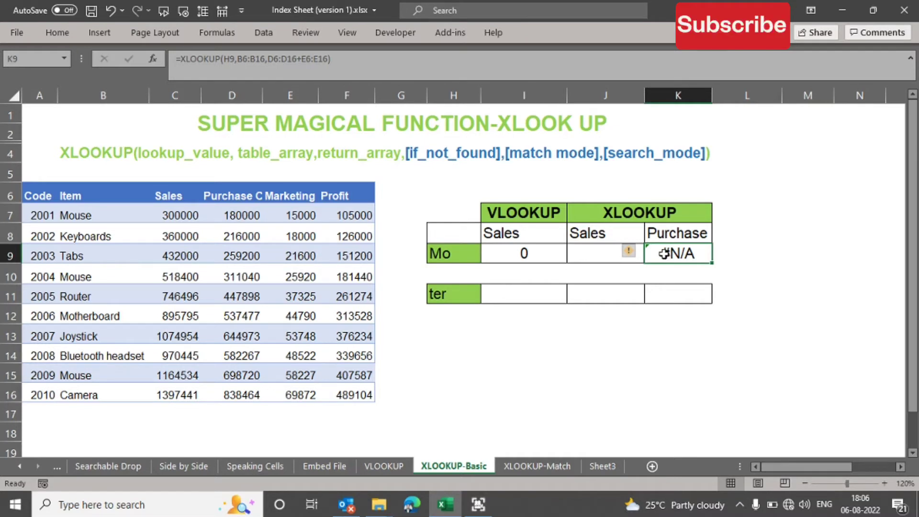
double_click(664, 253)
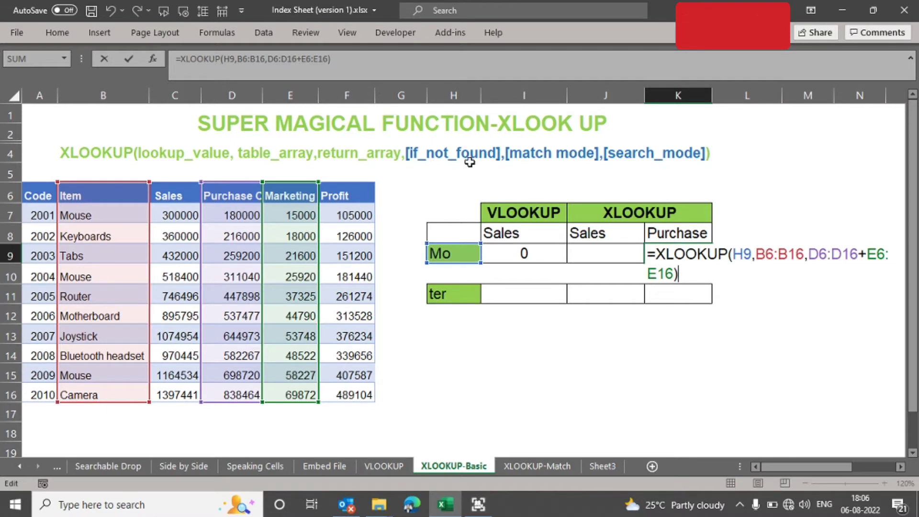
click(675, 275)
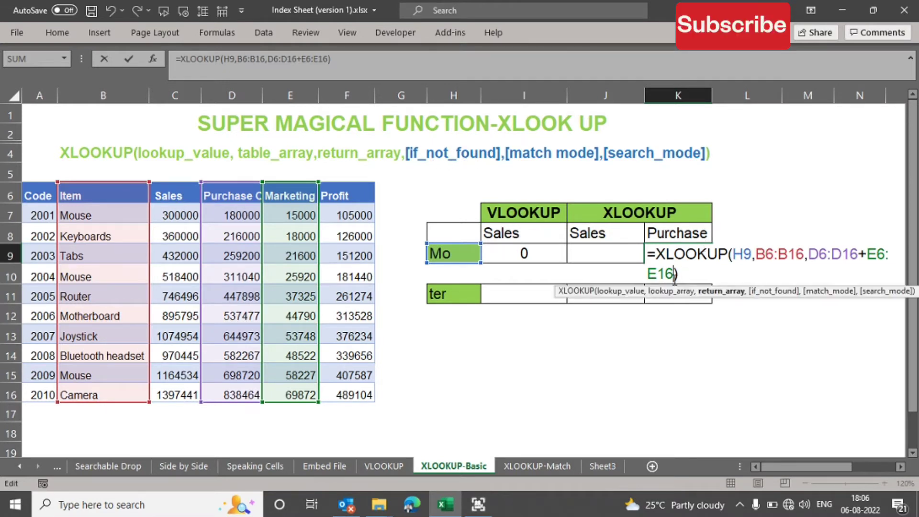
text(,"N)
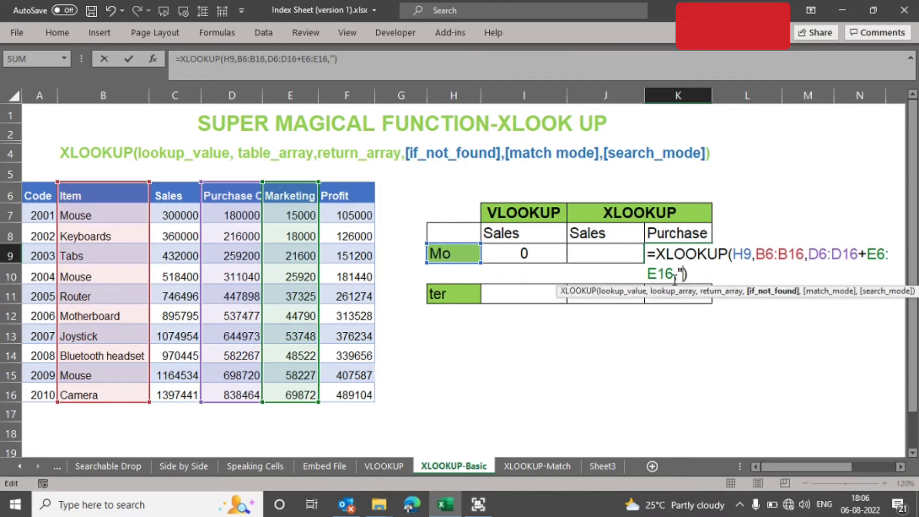
text(ot Found)
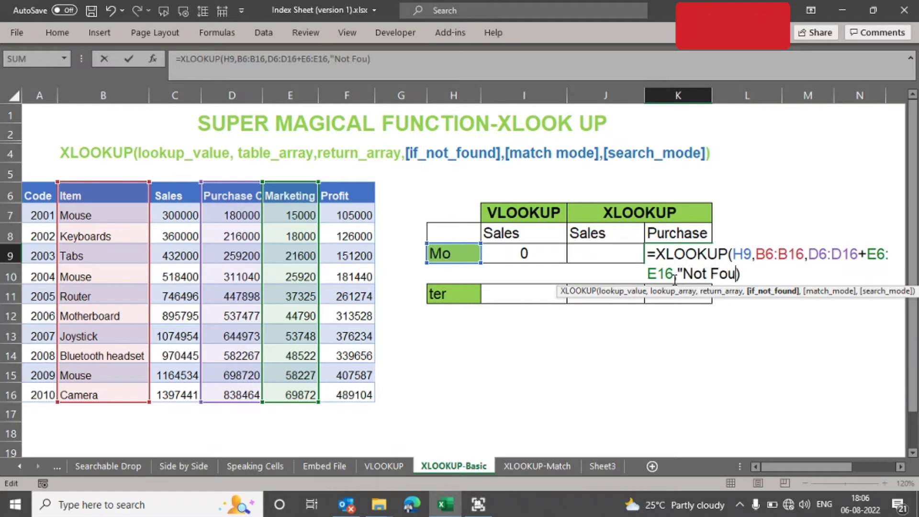
text(")
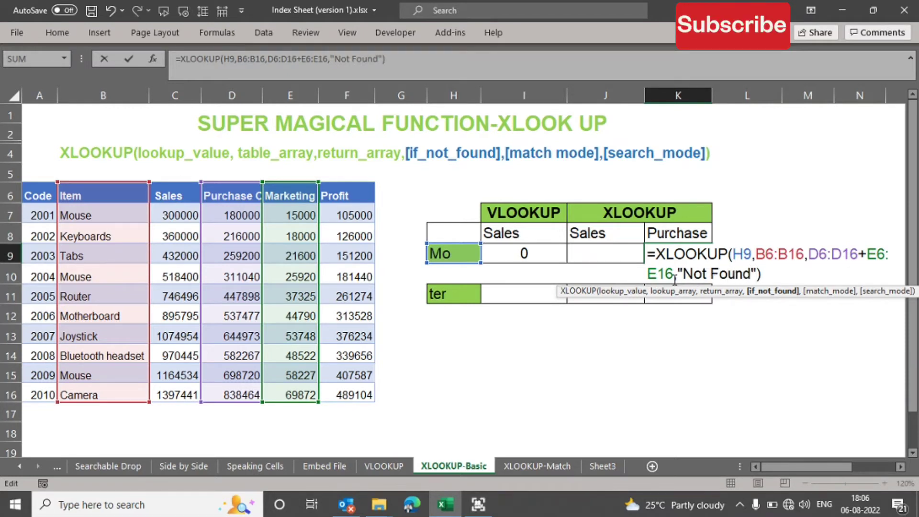
key(Return)
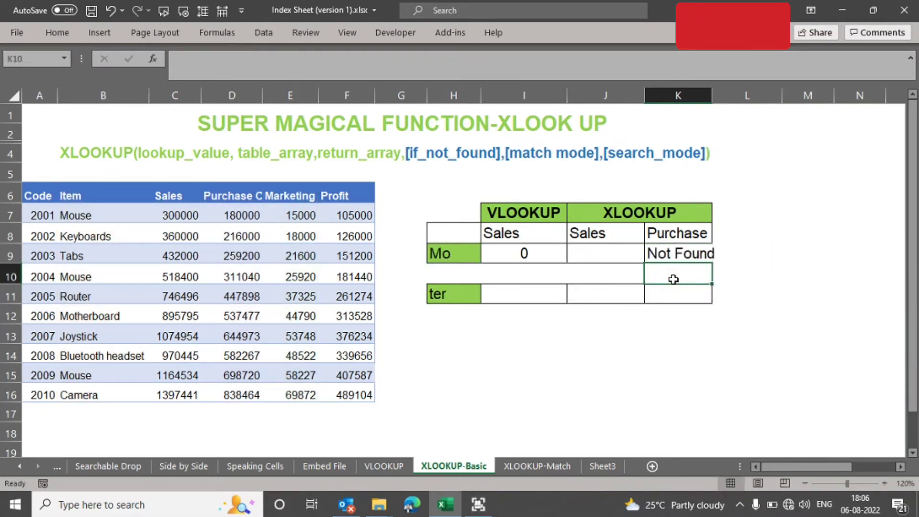
Step: Replace the lookup value in cell H9 with Router to test an item that exists in the table
key(Up)
key(Left)
key(Left)
key(Left)
key(Left)
key(Right)
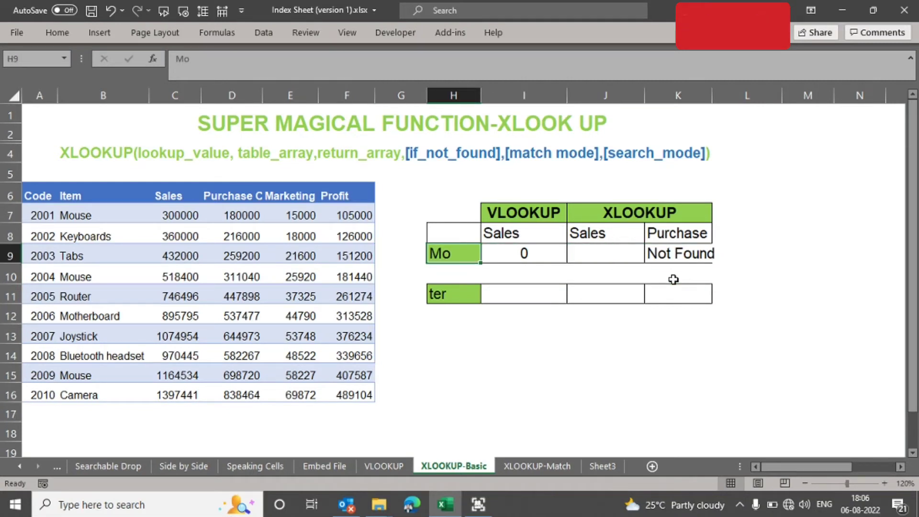
text(Router)
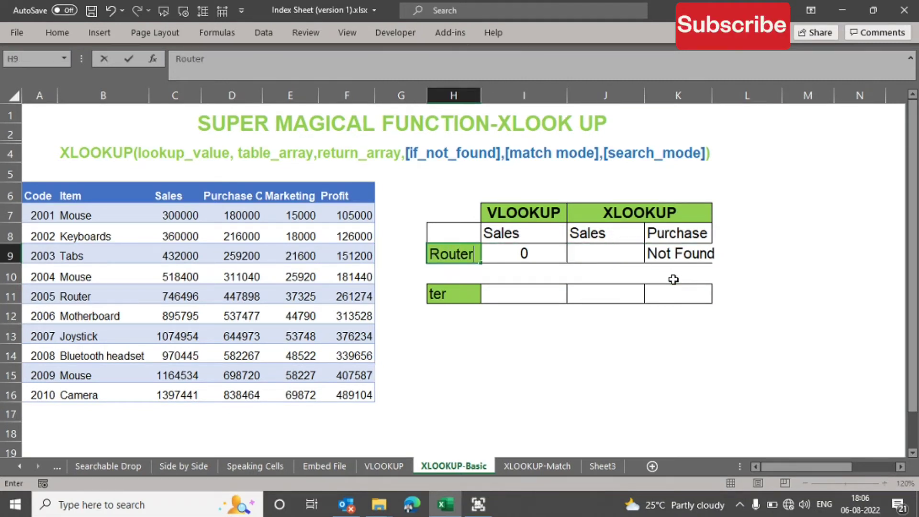
key(Return)
Step: Change the lookup value in cell H9 to Rout to test an item missing from the table
key(Up)
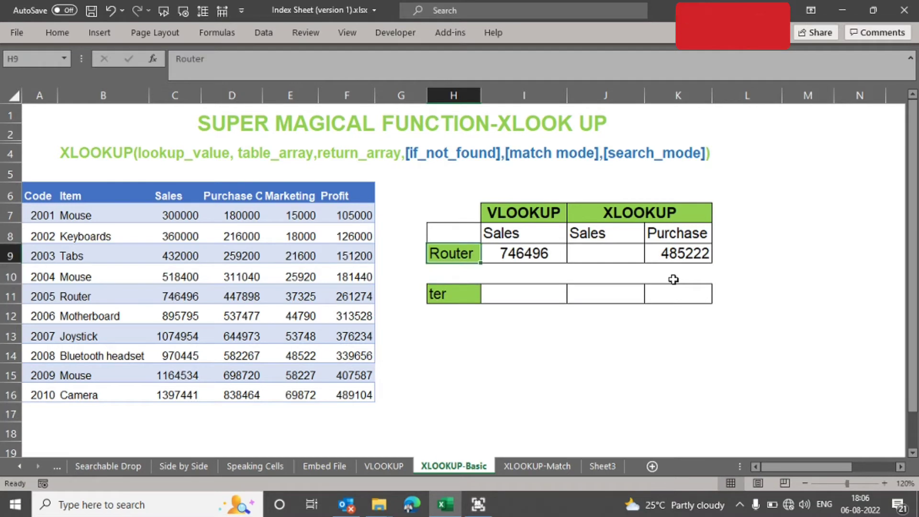
text(Rout)
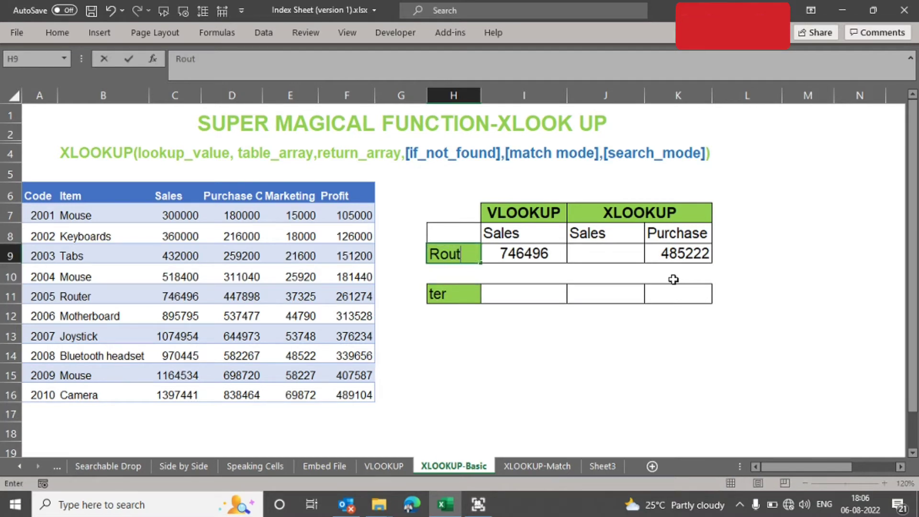
key(Return)
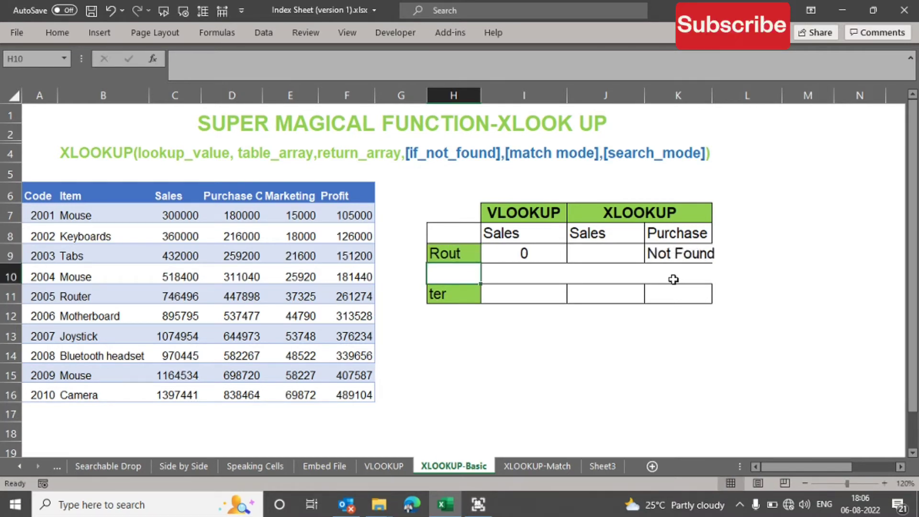
Step: Review the K9 formula against the optional if_not_found and match mode arguments in the row 4 syntax line
key(Up)
key(Right)
key(Right)
key(Right)
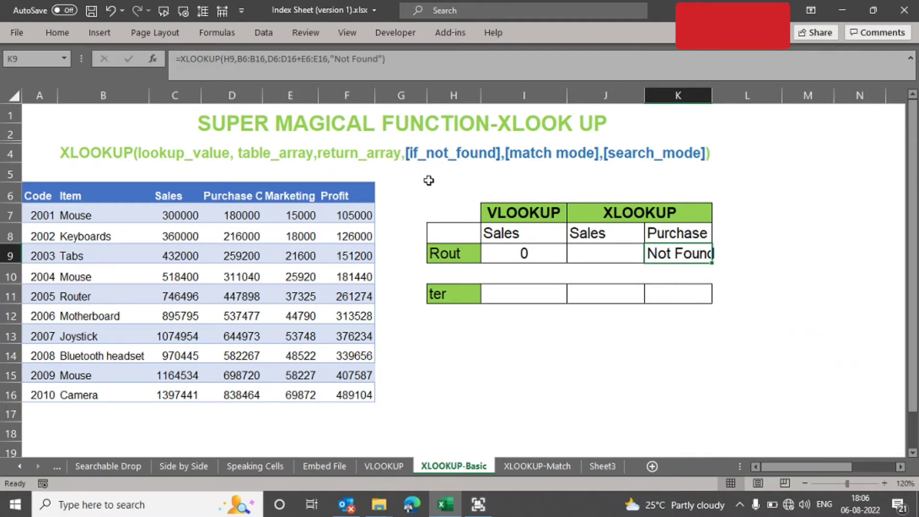
click(452, 156)
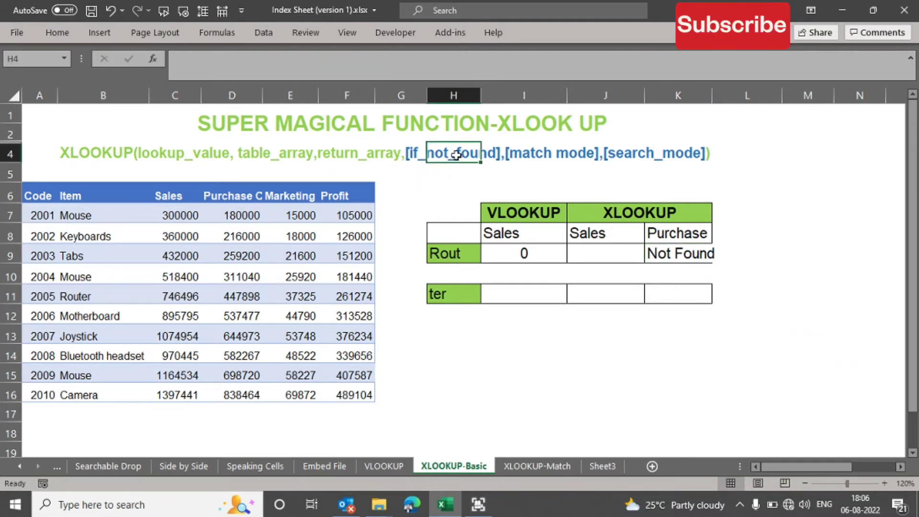
click(551, 157)
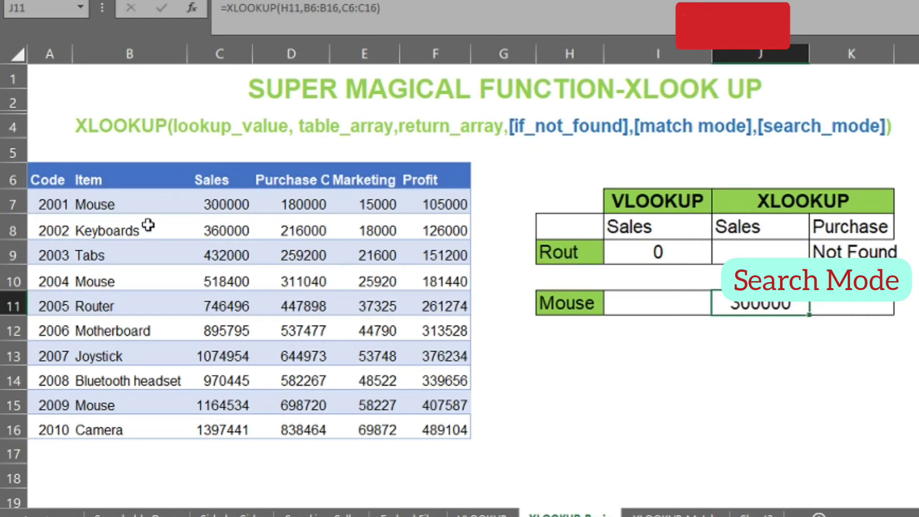
Step: Examine the repeated Mouse entries in the Item column at B7, B10 and B15
click(136, 206)
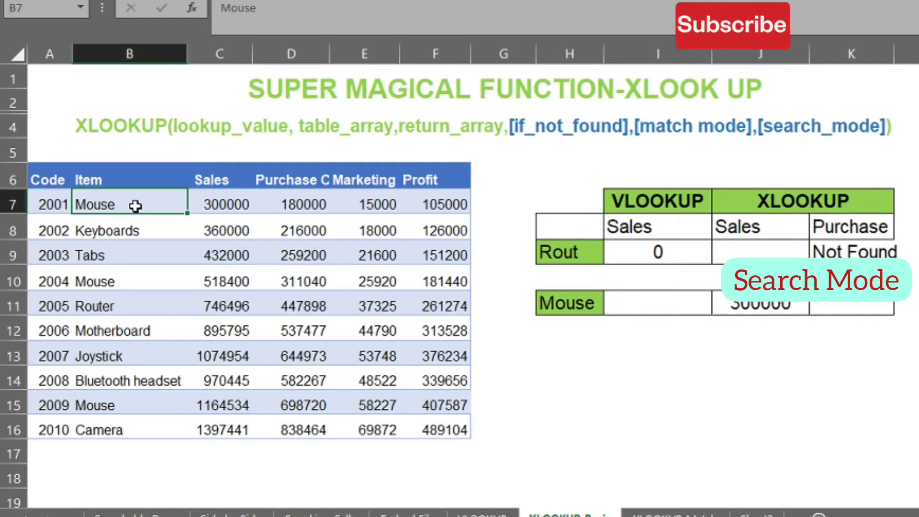
click(141, 287)
click(139, 403)
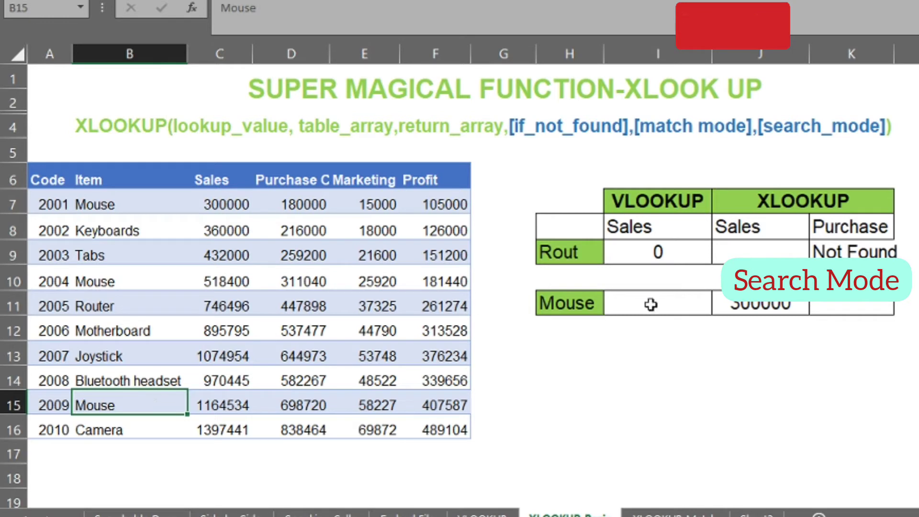
Step: Make the XLOOKUP in J11 search from the last item, using search mode -1: =XLOOKUP(H11,B6:B16,C6:C16,,,-1)
click(763, 303)
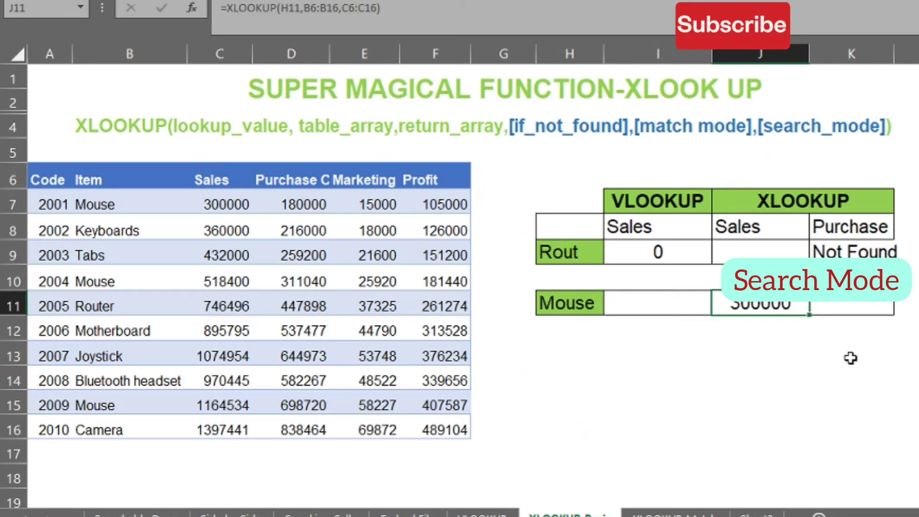
key(F2)
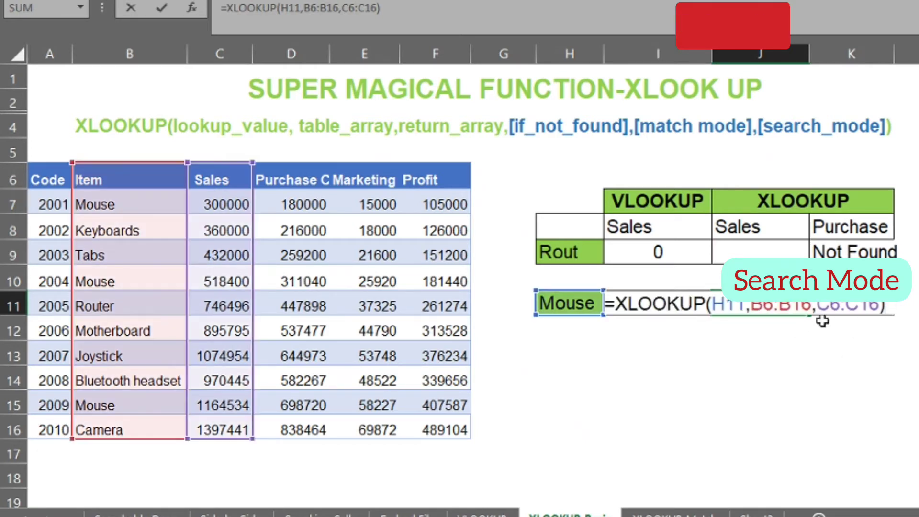
click(881, 306)
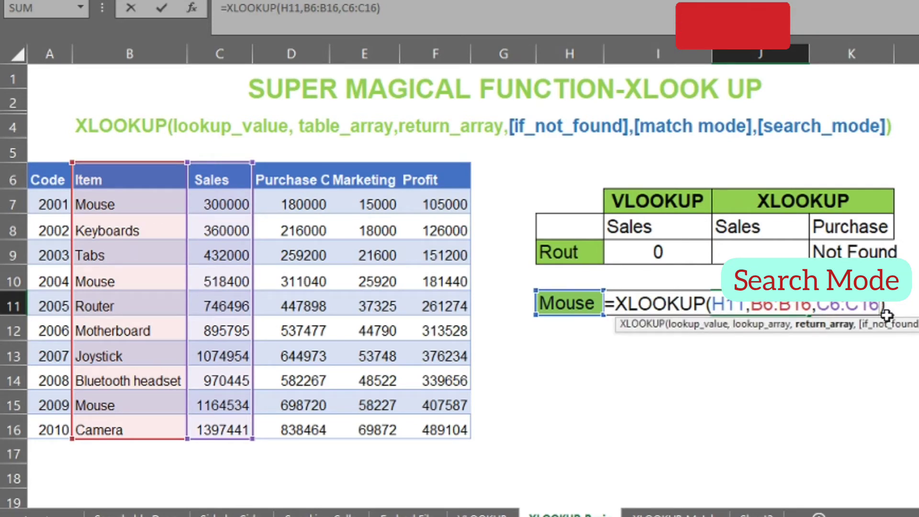
text(,)
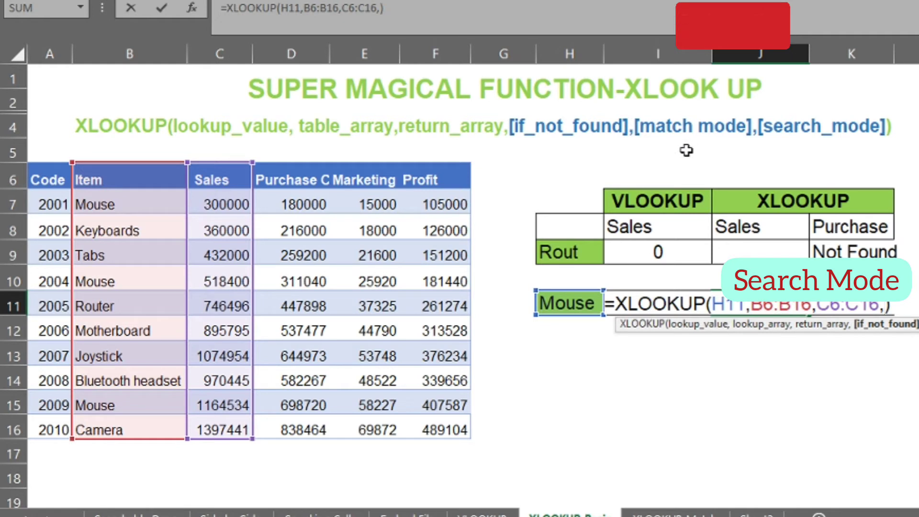
text(,,)
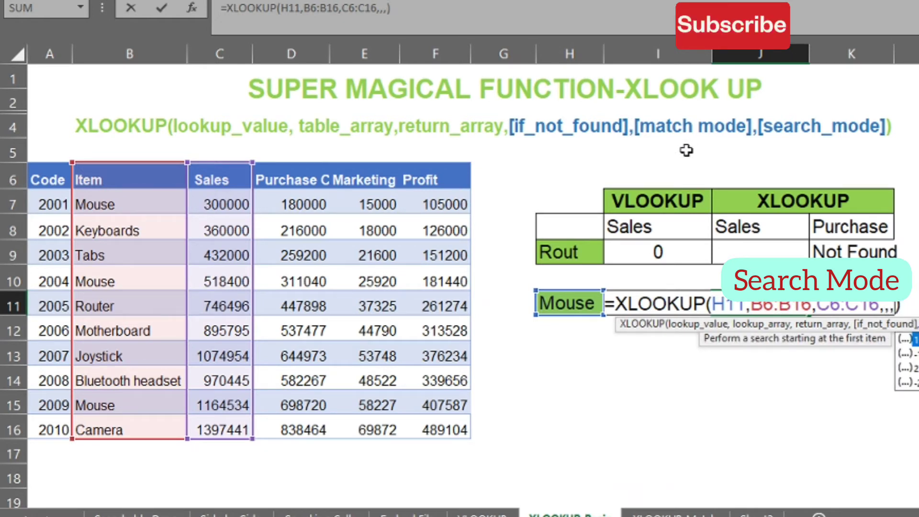
key(Down)
key(Up)
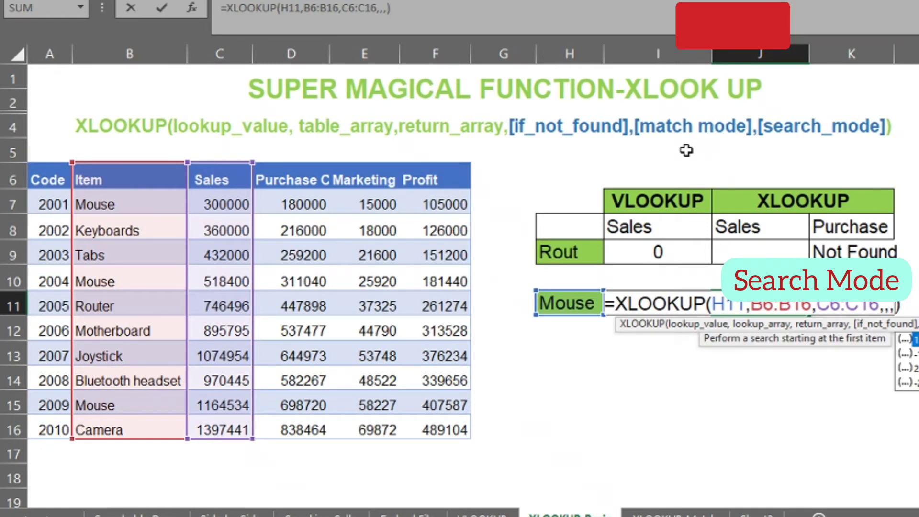
key(Down)
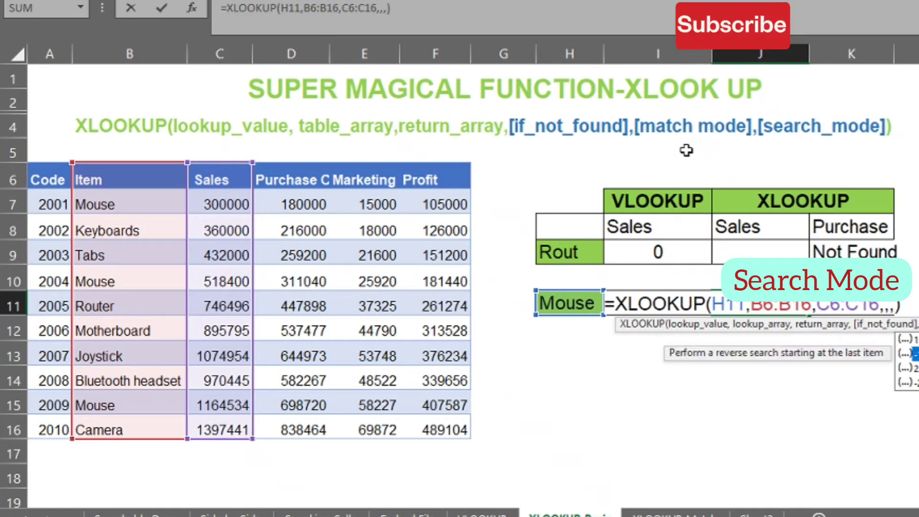
text(-1)
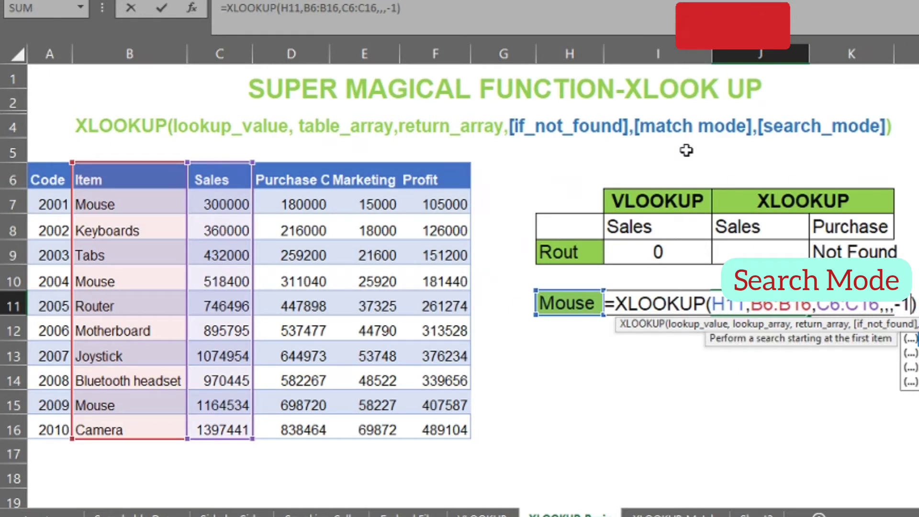
key(Left)
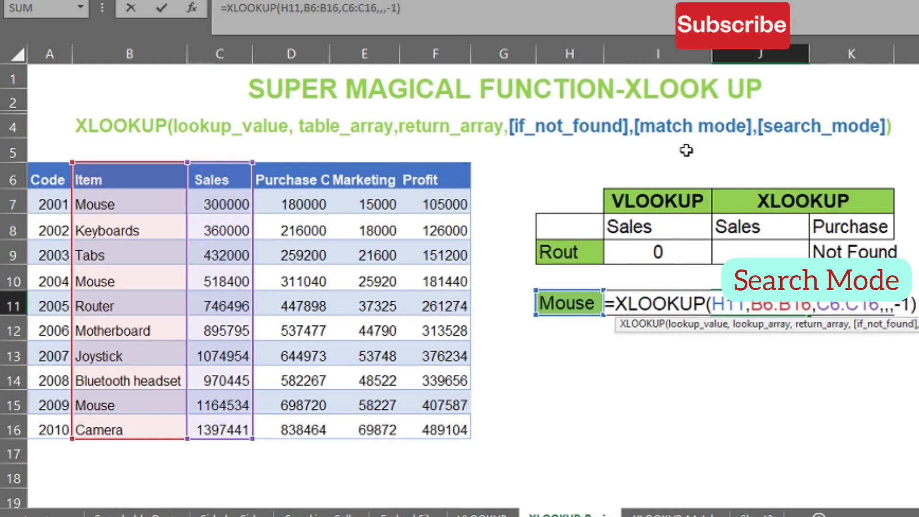
key(Return)
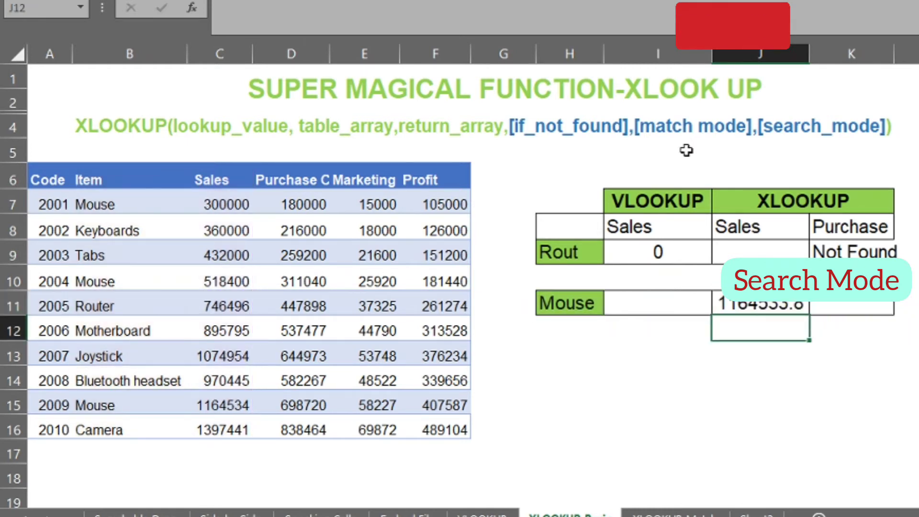
Step: Compare the J11 result with the Sales value of the last Mouse entry in C15
key(Up)
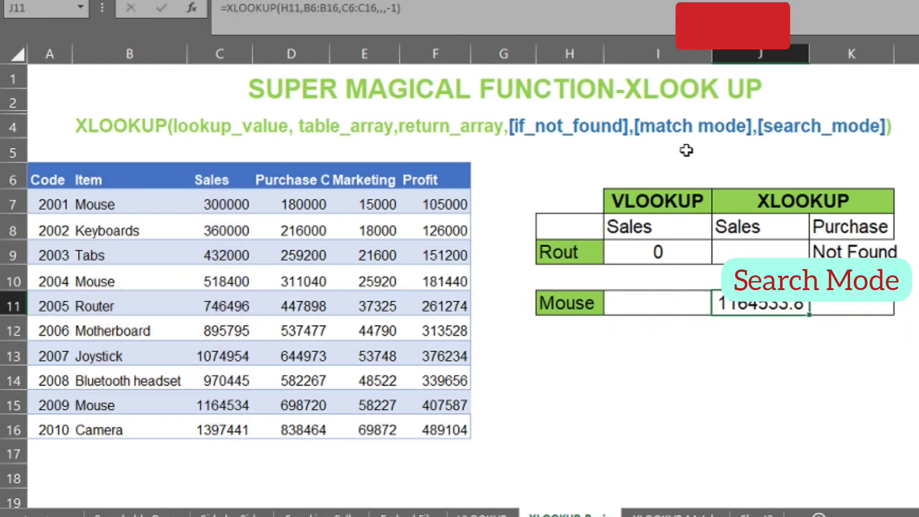
click(223, 407)
click(736, 309)
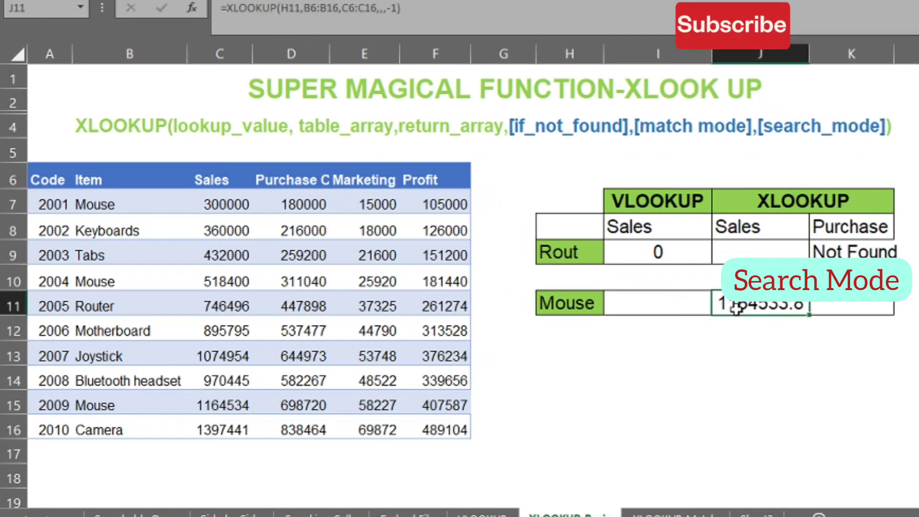
Step: Change the search mode of the J11 XLOOKUP to 1 and compare the result with the first Mouse entry's Sales in C7
double_click(740, 309)
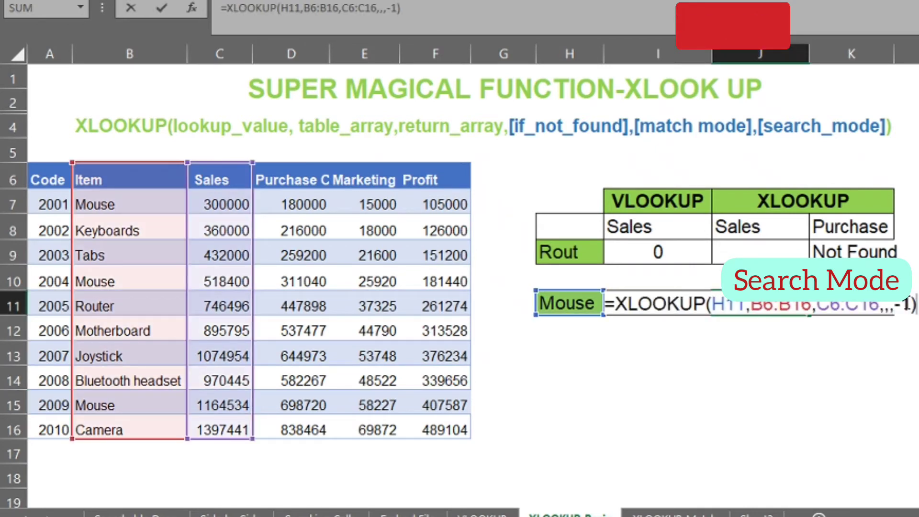
key(Left)
key(Left)
key(BackSpace)
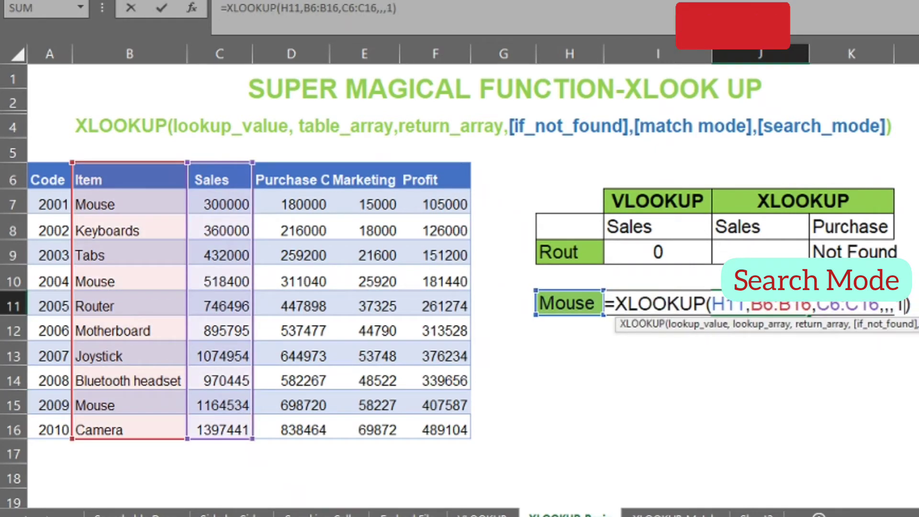
key(Return)
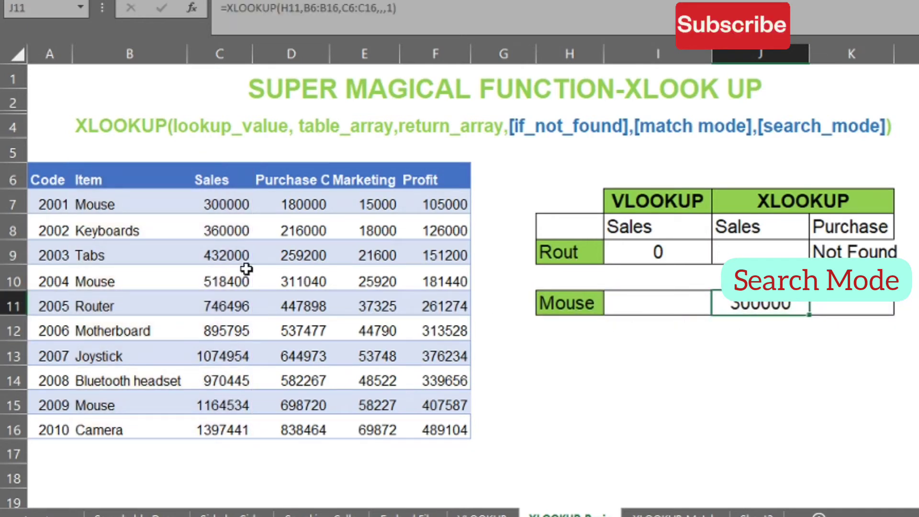
click(235, 205)
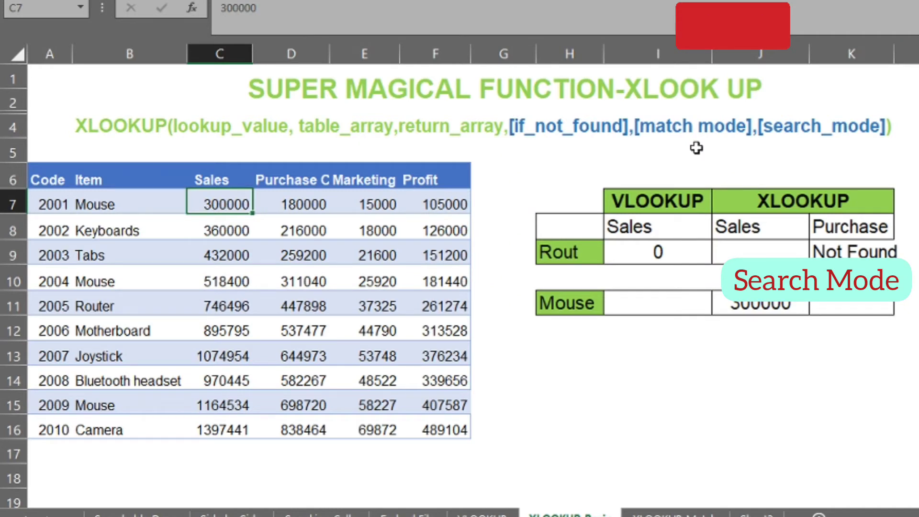
Step: Switch to the XLOOKUP-Match worksheet and select cell E8 beside the employee bonus table
click(666, 515)
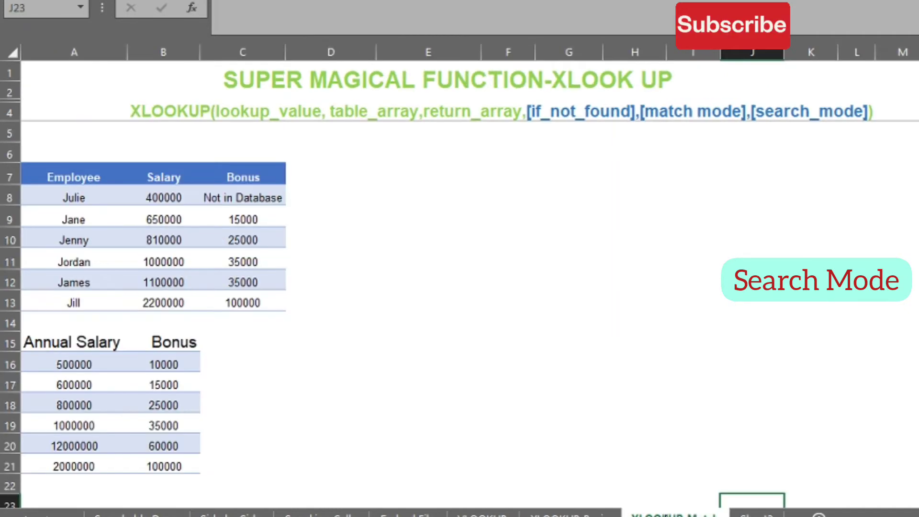
click(425, 194)
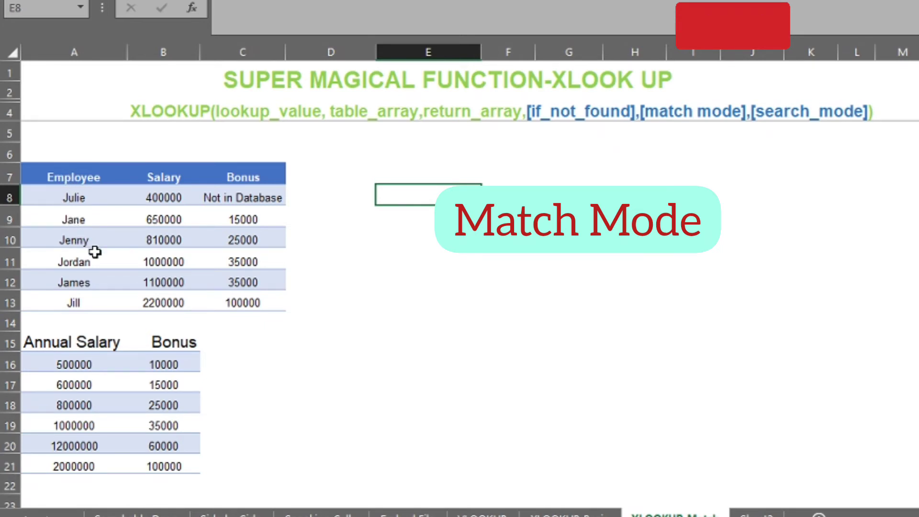
Step: Clear the existing XLOOKUP formulas from the Bonus column of the employee table, C8:C13
scroll(460, 285, up, 1)
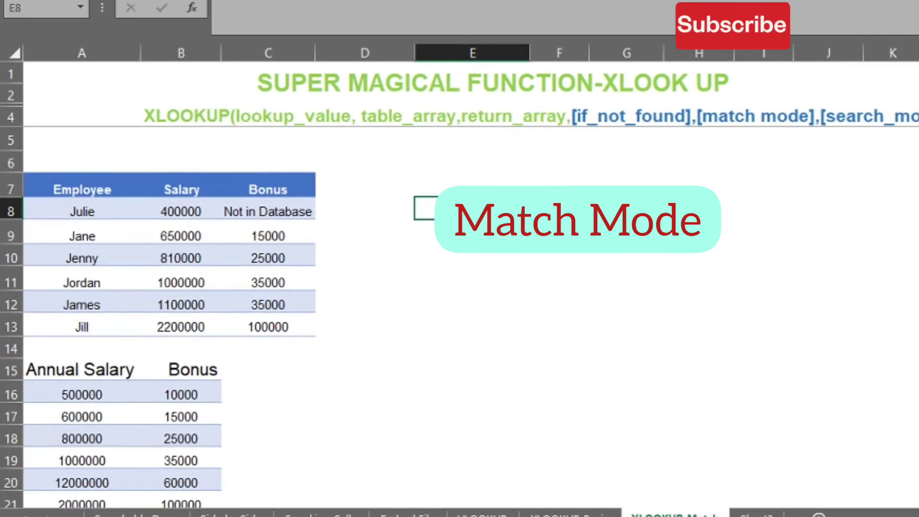
key(Down)
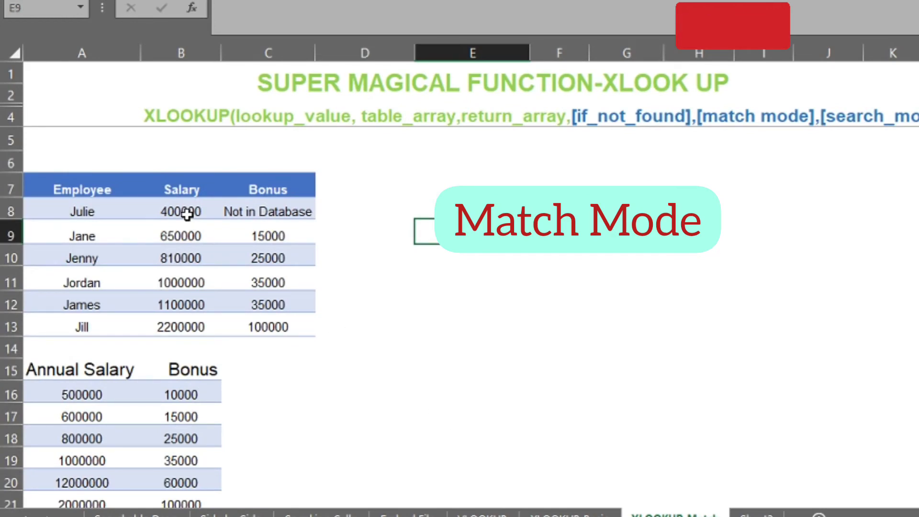
click(271, 210)
key(Down)
click(271, 209)
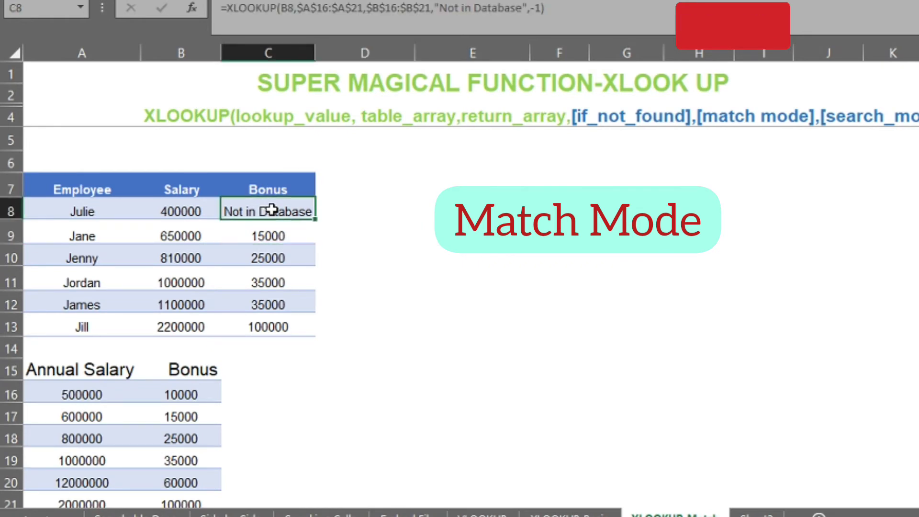
key(ctrl+shift+Down)
key(Delete)
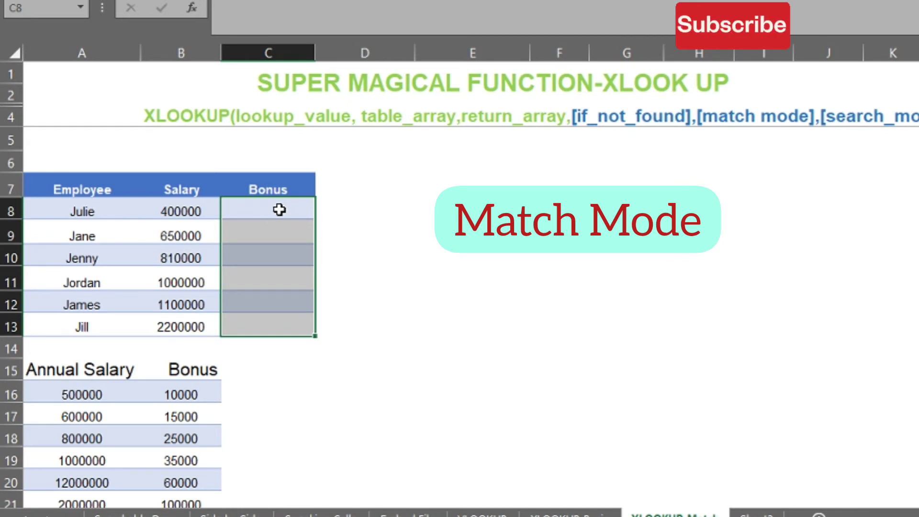
click(399, 228)
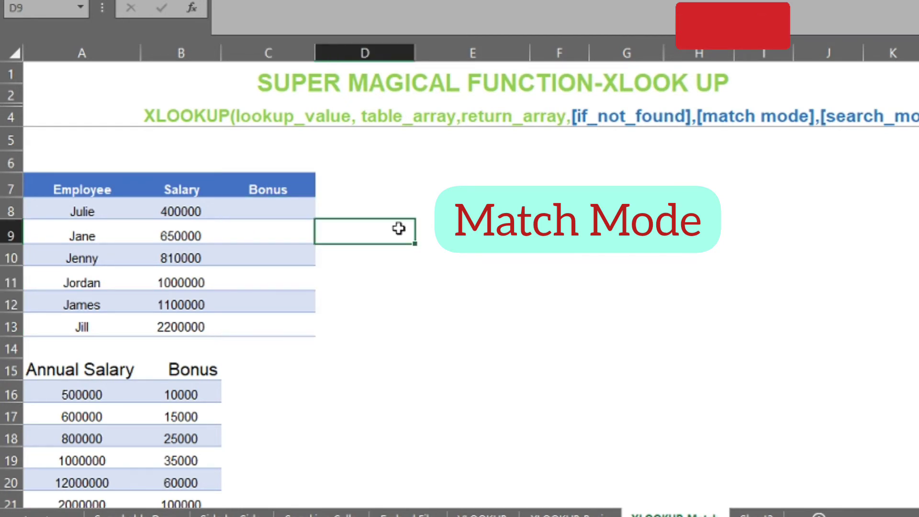
Step: Compare the employee salaries in column B with the Annual Salary thresholds and their bonuses in the table starting at row 15
key(Left)
key(Up)
key(Left)
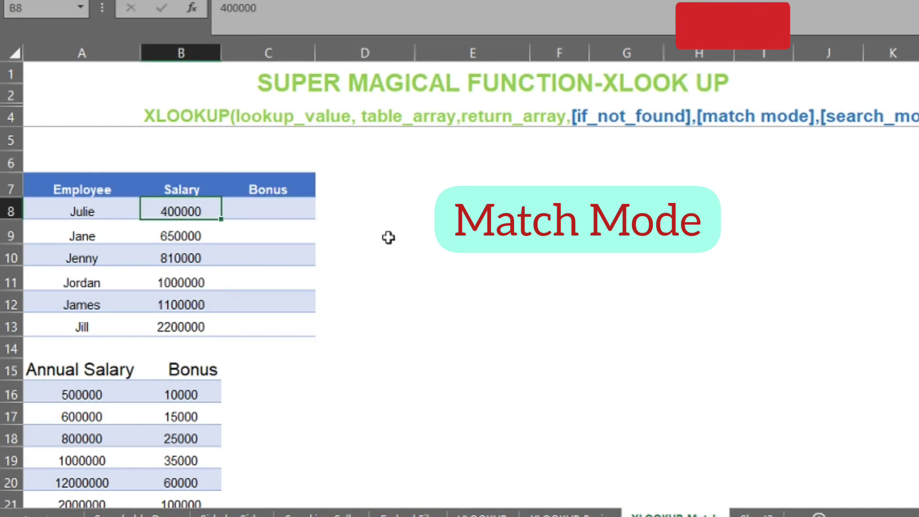
click(124, 392)
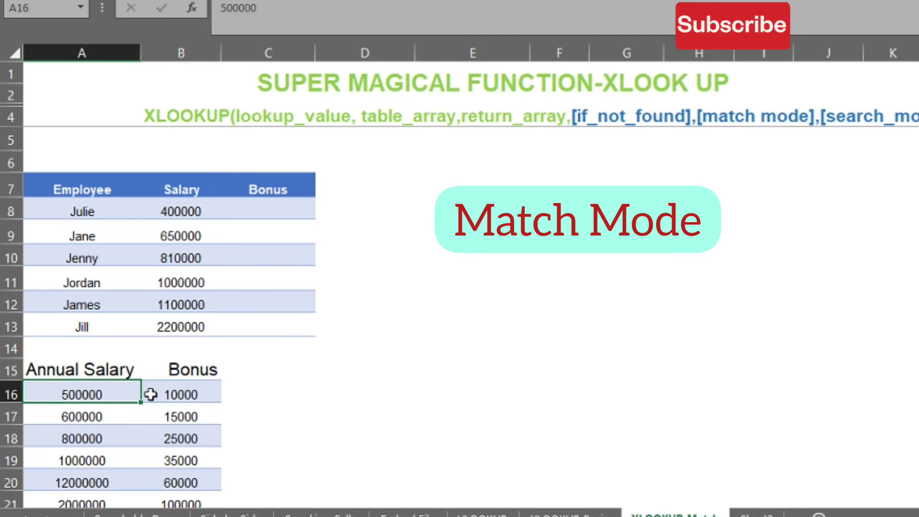
click(168, 394)
click(90, 416)
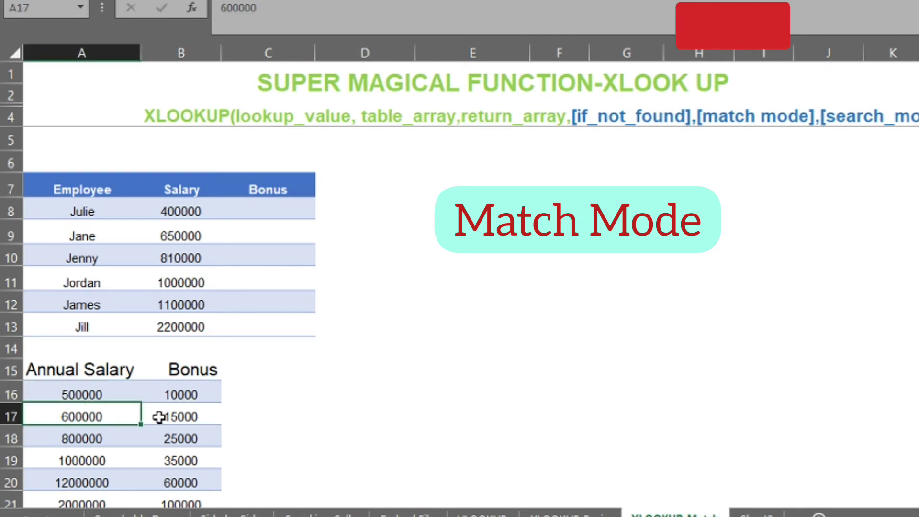
double_click(180, 416)
key(Return)
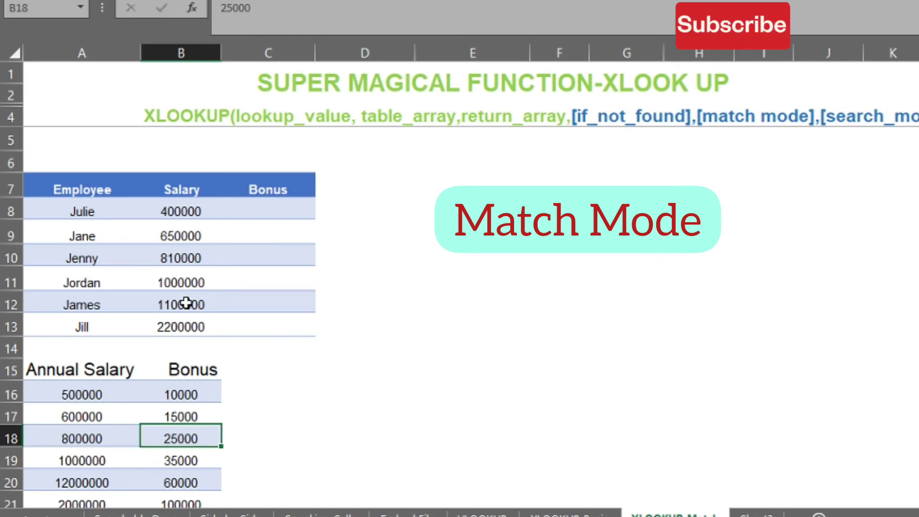
click(182, 255)
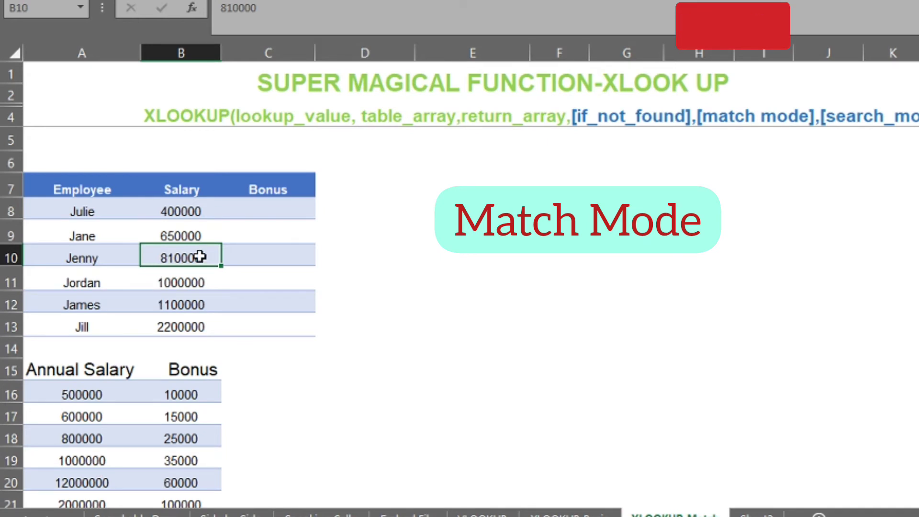
Step: Start an XLOOKUP formula in C10 with B10 as the lookup value and the Annual Salary column A15:A21 as the lookup array
click(292, 208)
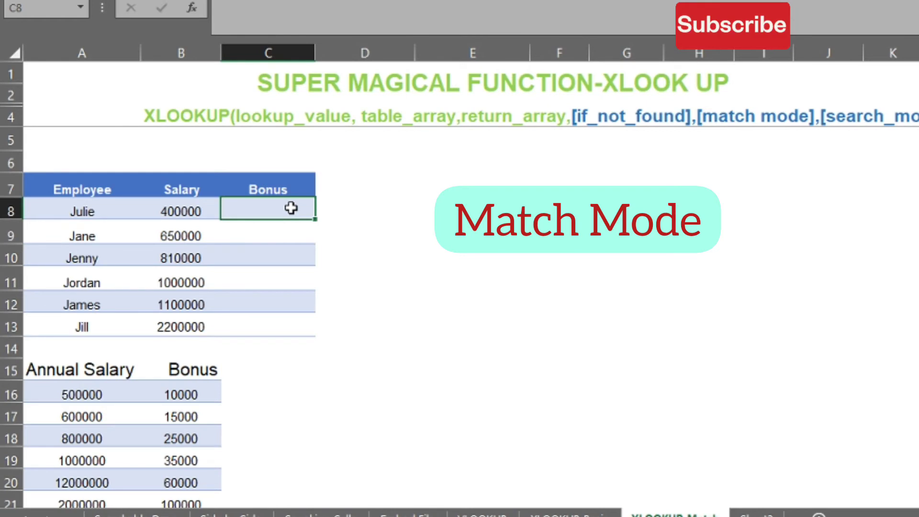
click(299, 253)
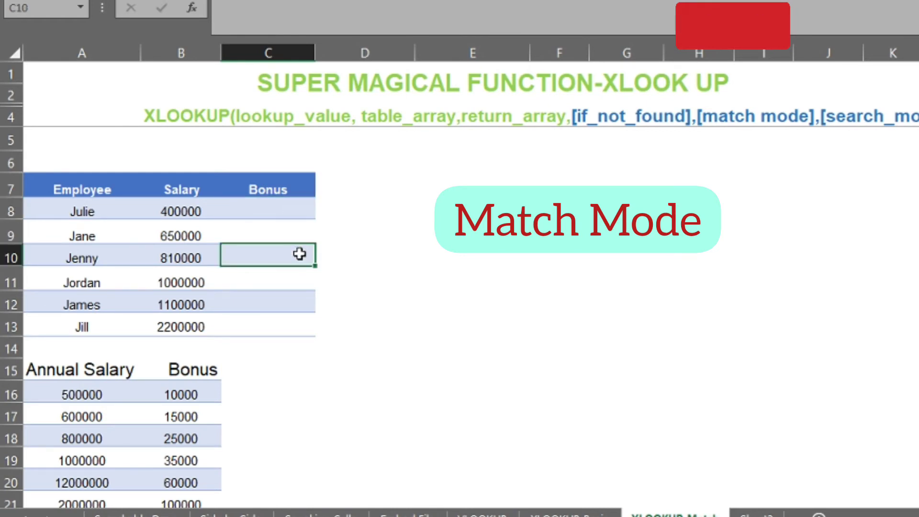
text(=xl)
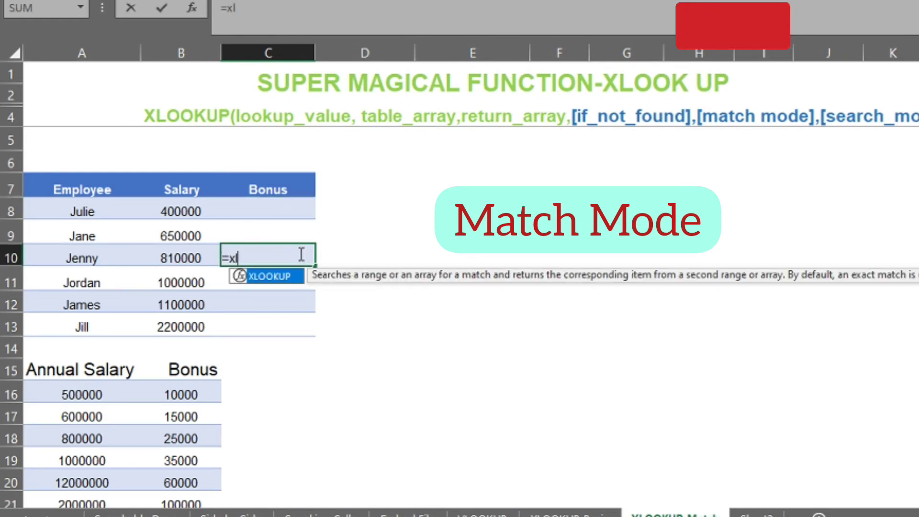
key(Tab)
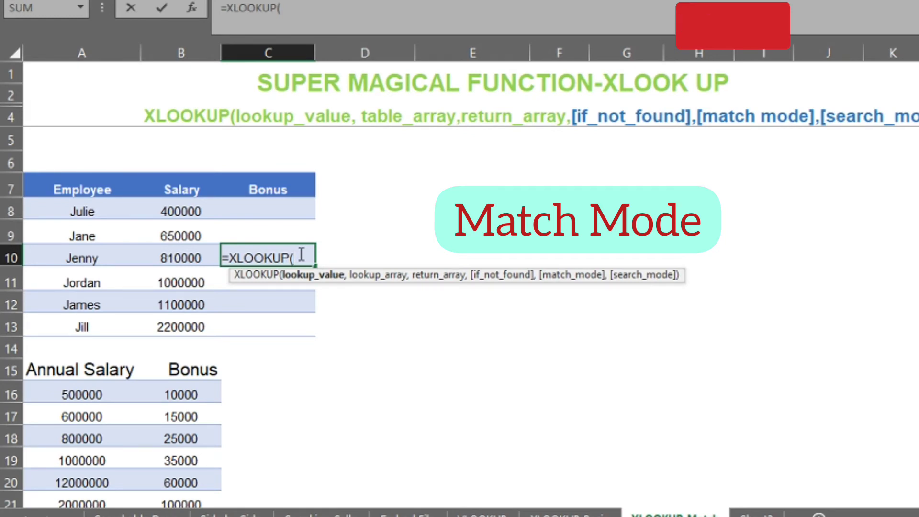
click(192, 257)
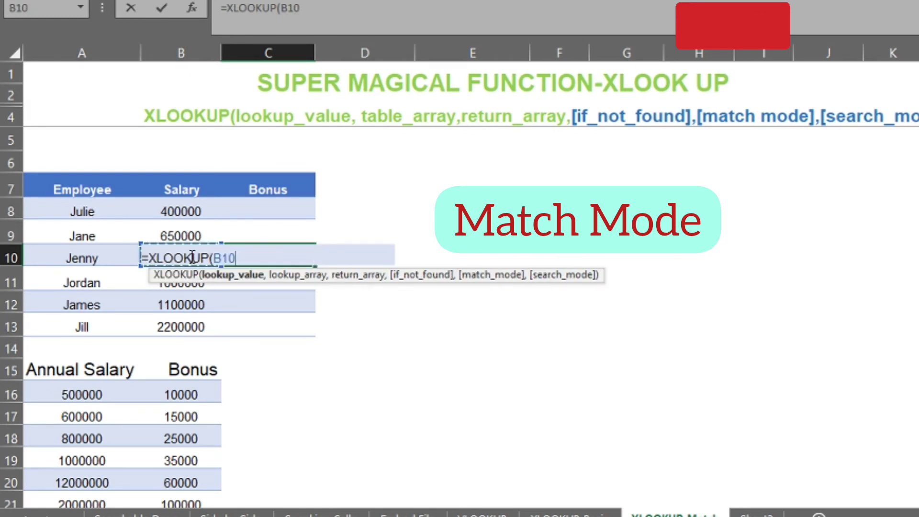
text(,)
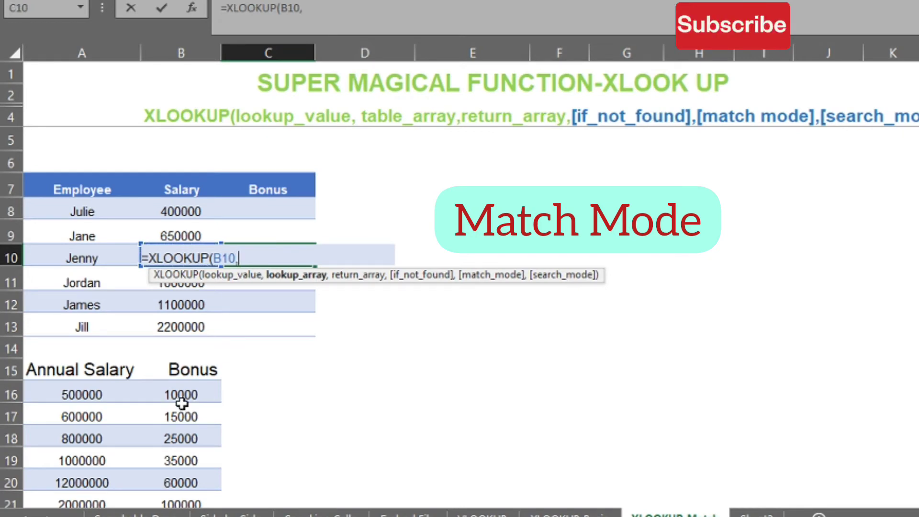
click(89, 374)
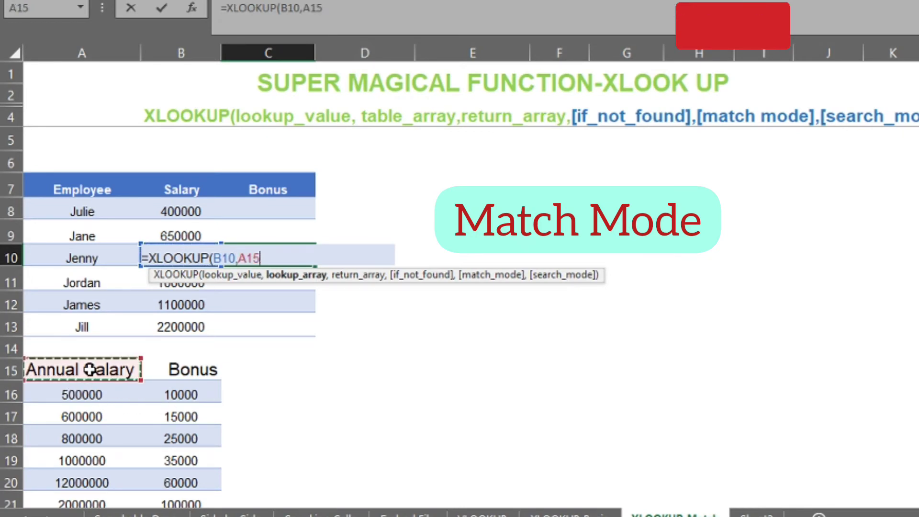
key(ctrl+shift+Down)
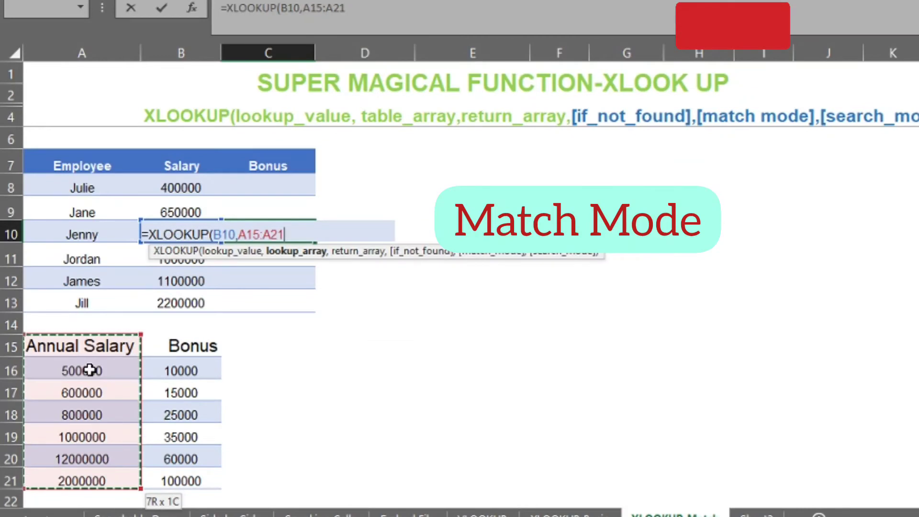
text(,)
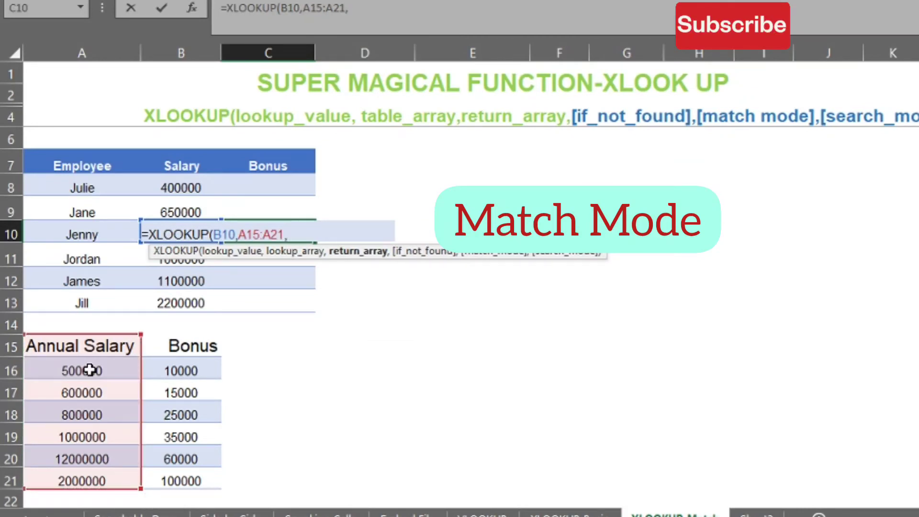